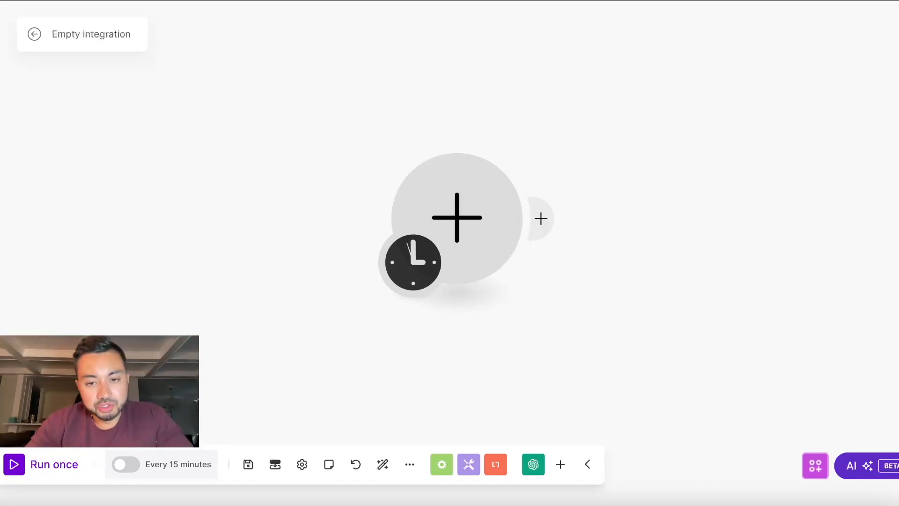
Step: Make the scenario's first module a Webhooks > Custom webhook trigger
click(459, 205)
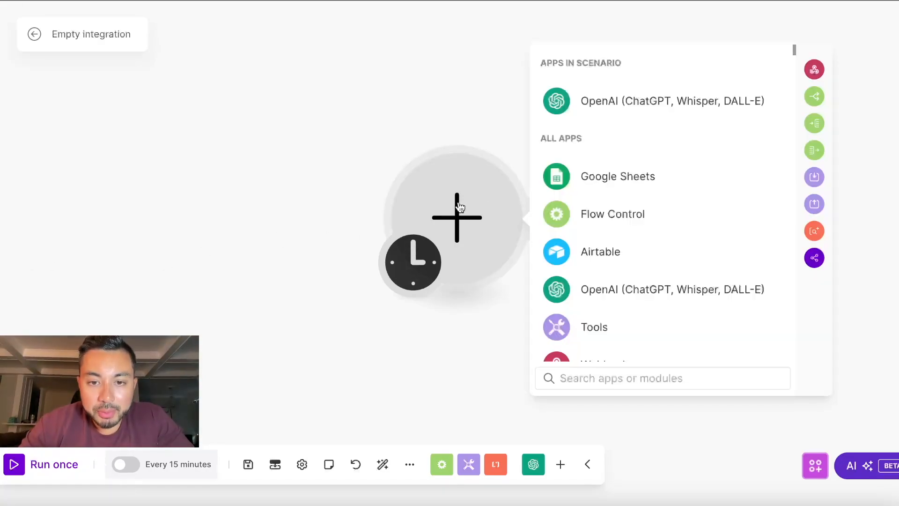
click(601, 373)
text(webhook)
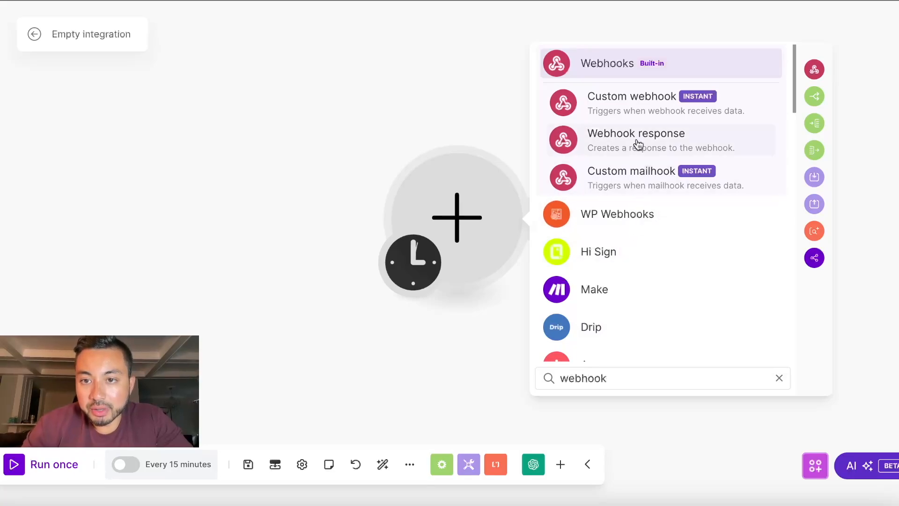
click(637, 113)
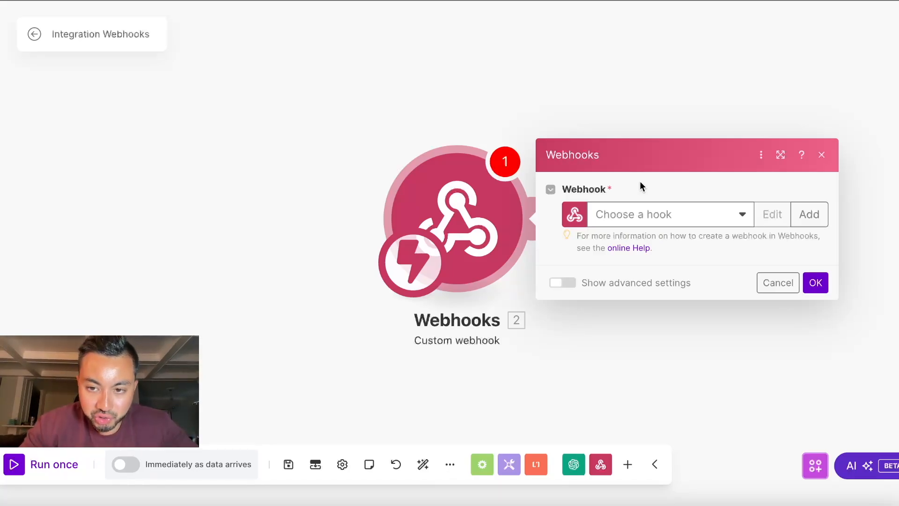
Step: Create a webhook named 'Lead Quality Score', save it, and copy its address
click(809, 214)
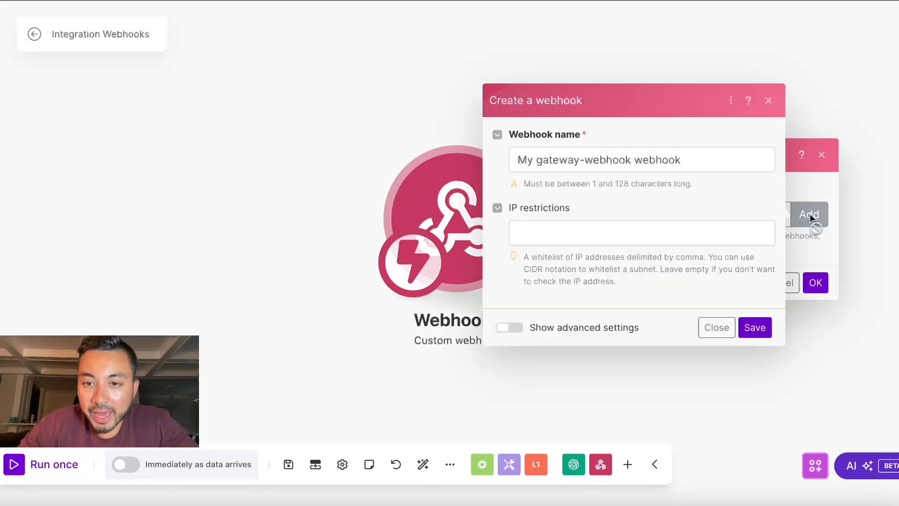
triple_click(613, 159)
text(Lead Quali)
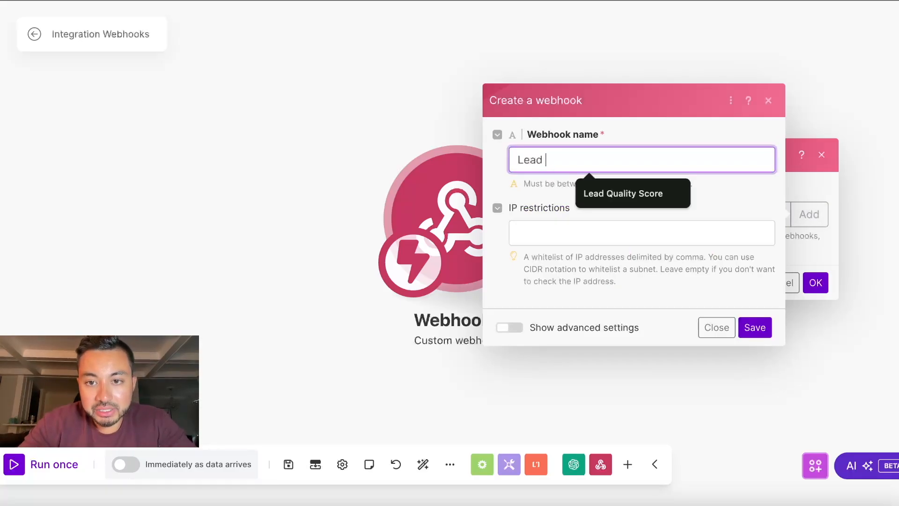
click(623, 193)
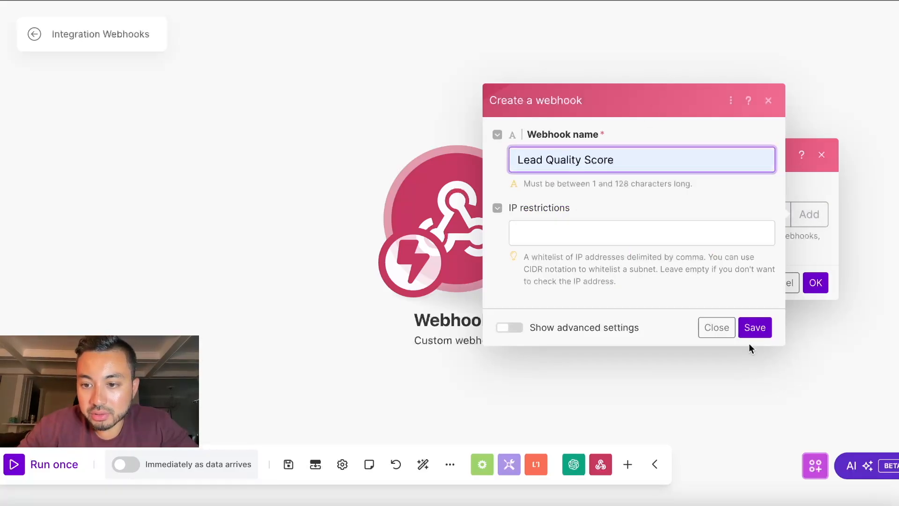
click(754, 329)
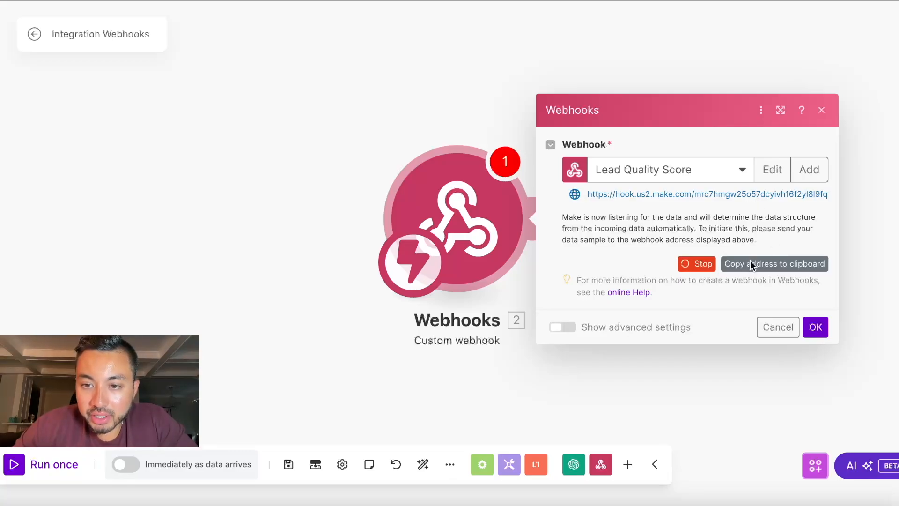
click(749, 264)
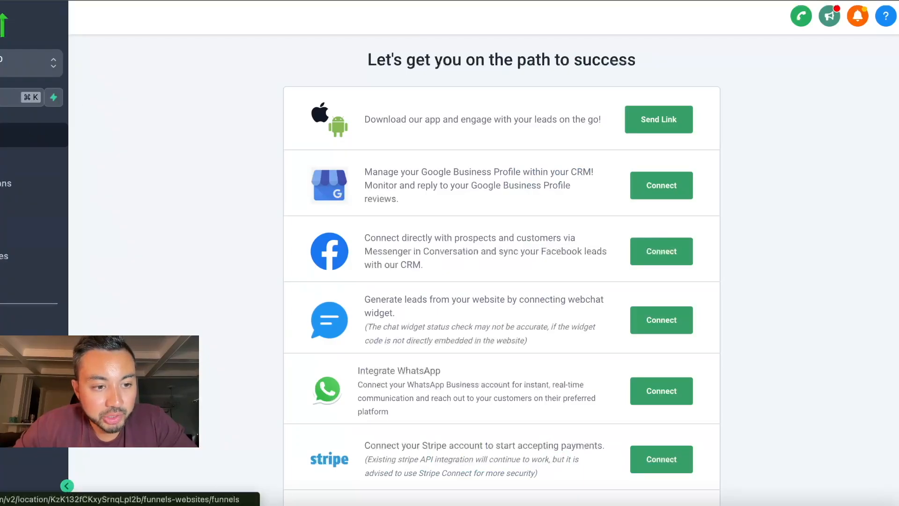
Step: Start a new workflow from scratch with a Form Submitted trigger
click(6, 352)
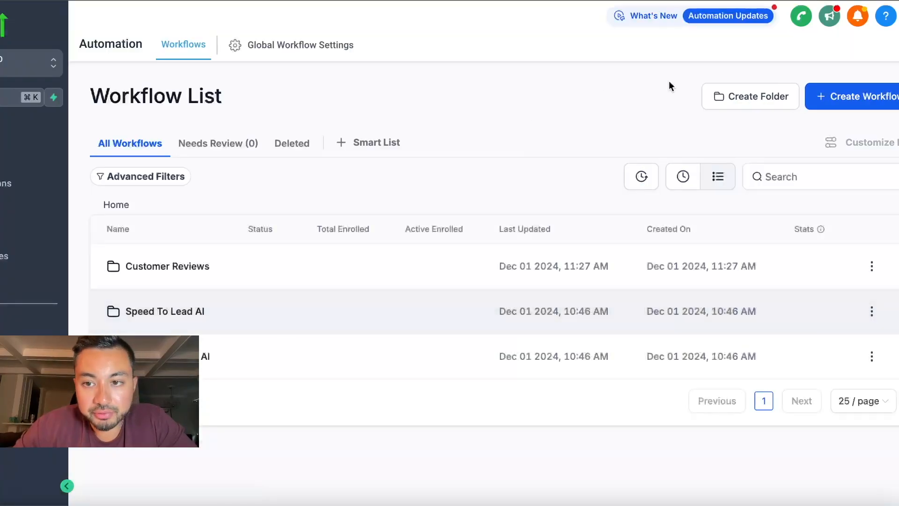
click(829, 96)
click(841, 149)
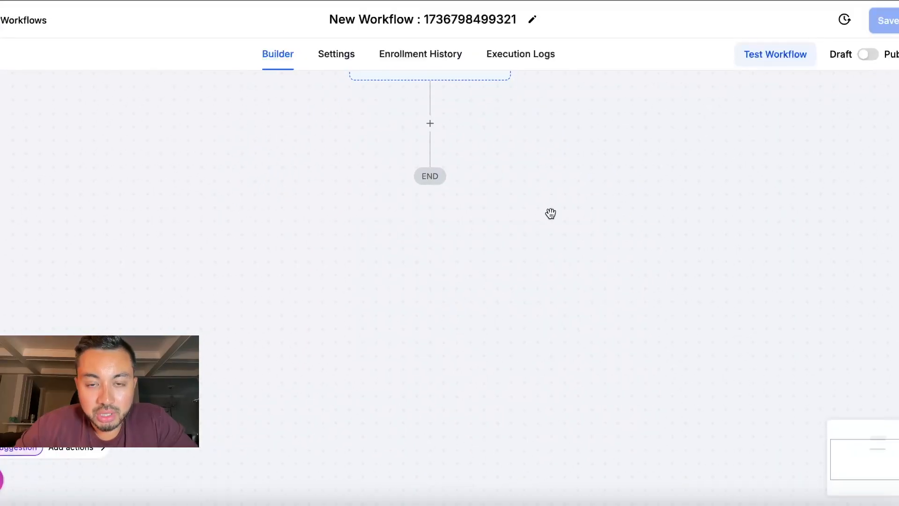
click(423, 115)
text(fo)
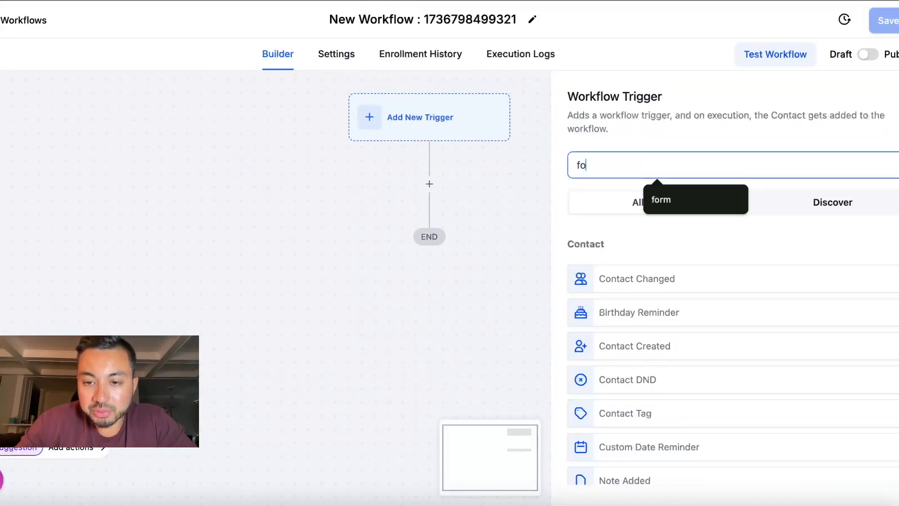
text(rm)
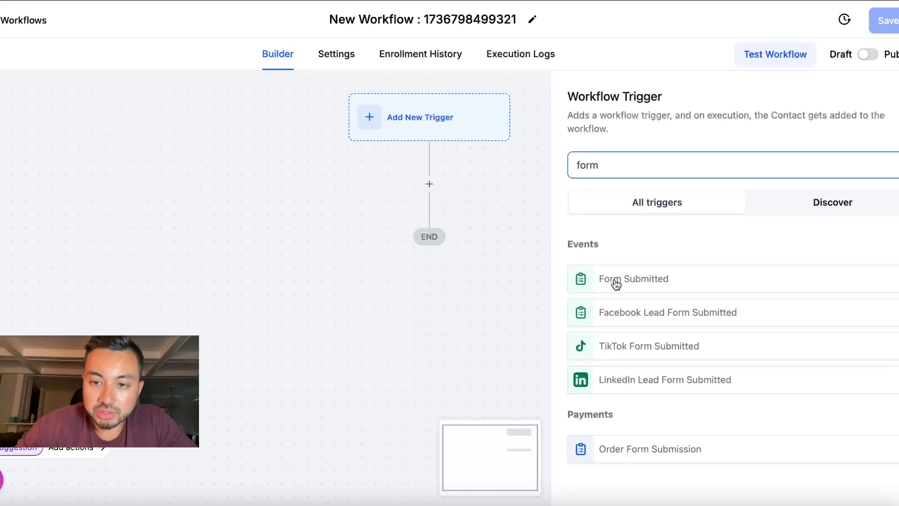
click(616, 281)
Step: Filter the trigger to Form is Qualification Form and save it
click(396, 293)
click(402, 311)
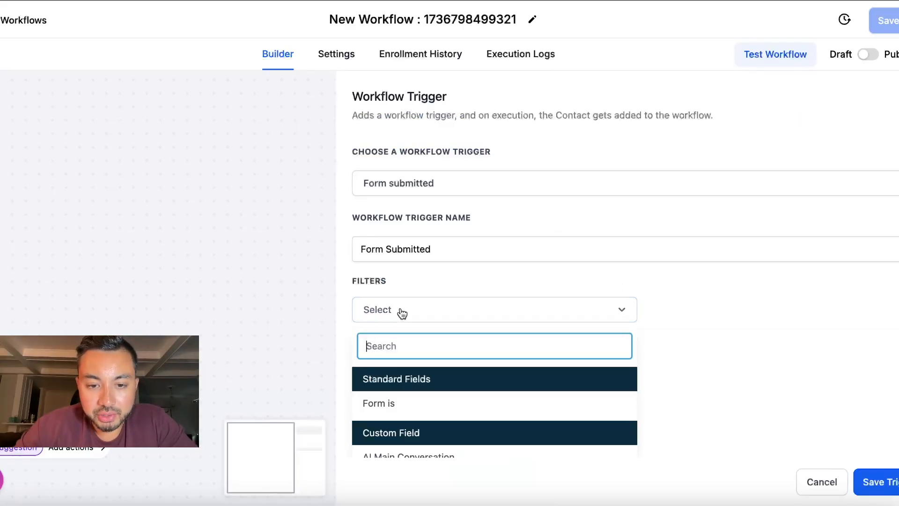
click(402, 403)
click(676, 312)
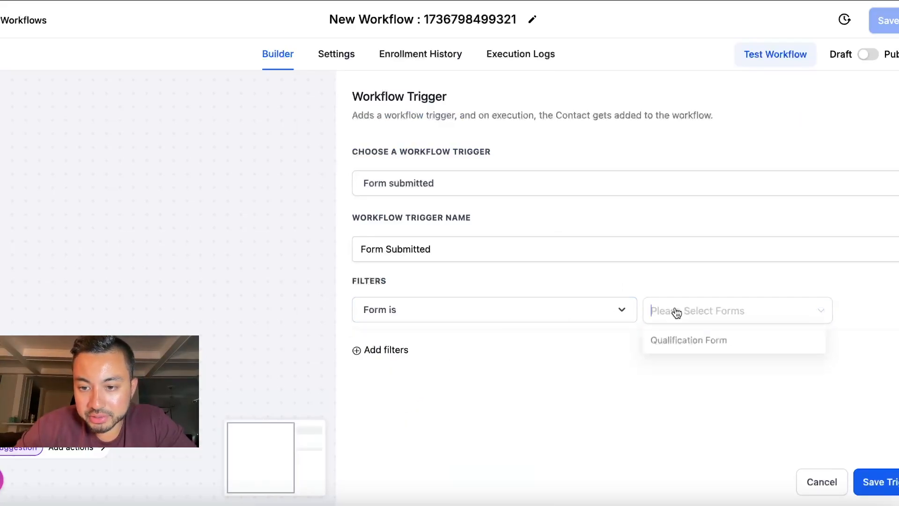
click(686, 346)
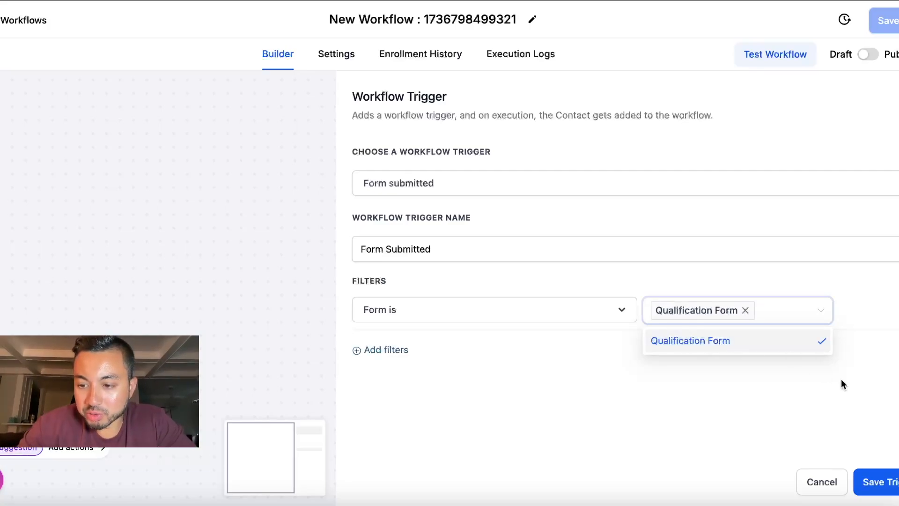
click(882, 482)
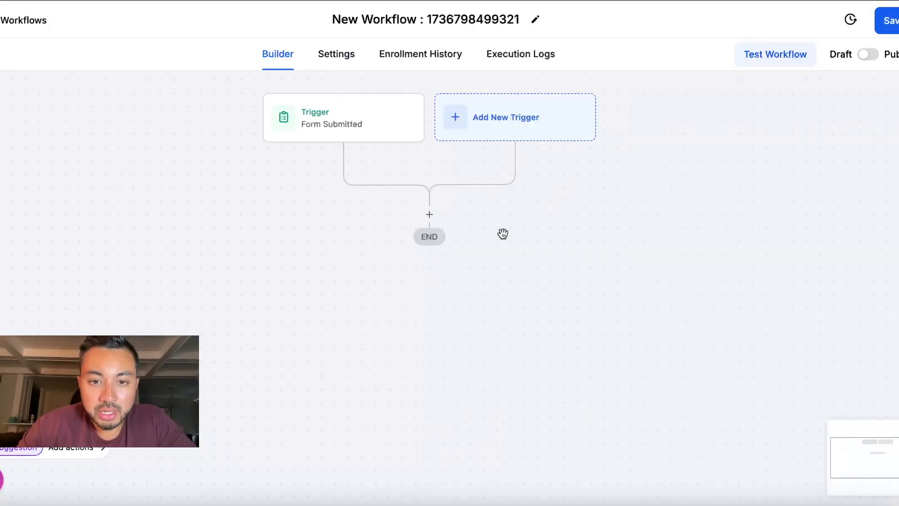
Step: Add a Webhook action using the pasted Make webhook URL and save it
click(430, 215)
text(webh)
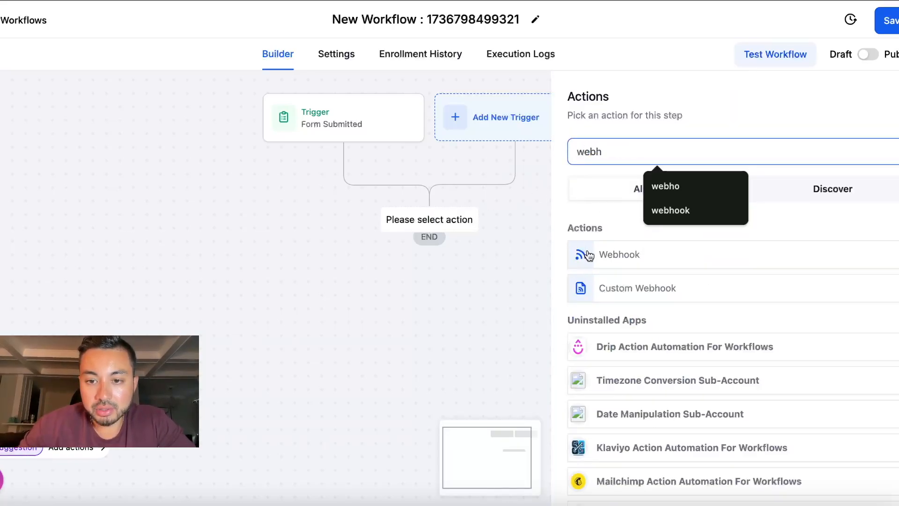
click(589, 253)
click(613, 290)
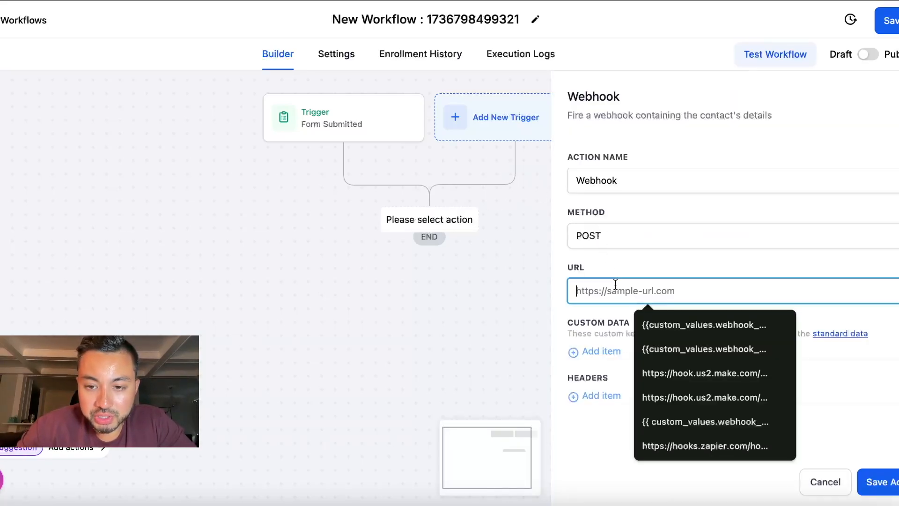
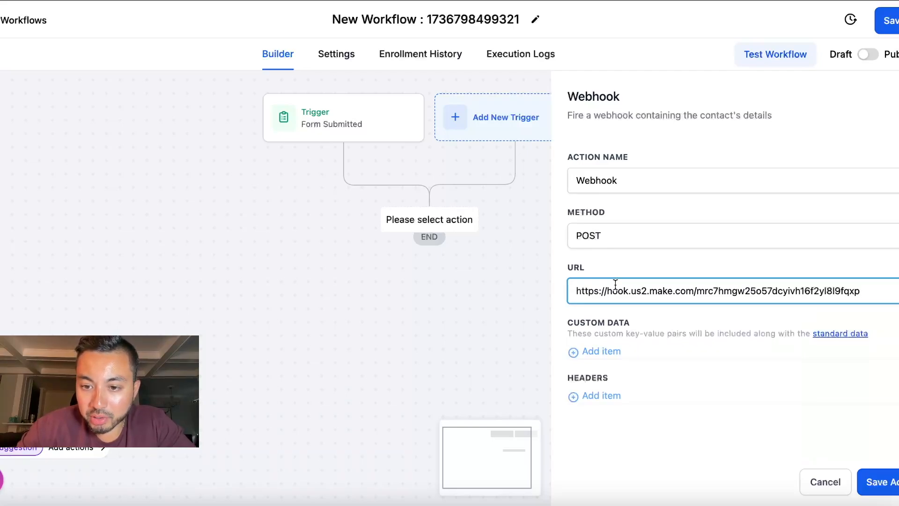
click(878, 482)
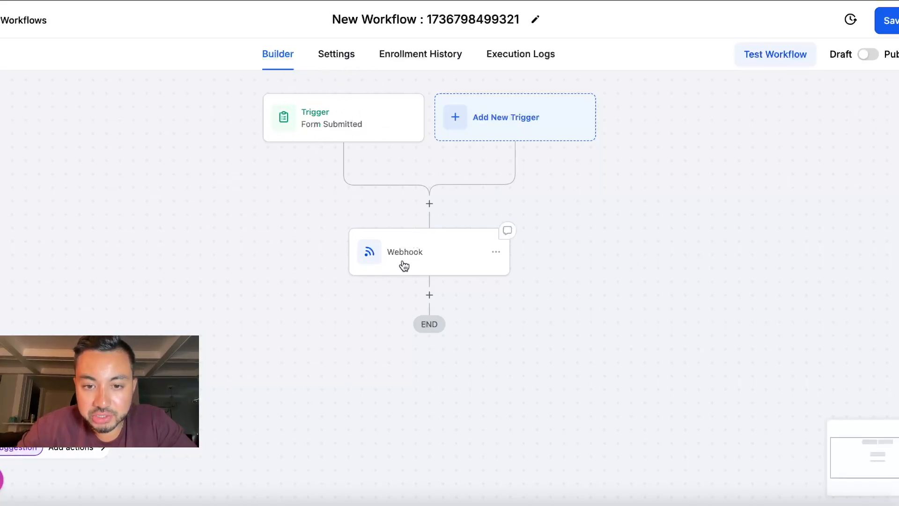
Step: Rename the workflow 'Lead Quality Scoring', publish it and save
click(535, 21)
triple_click(493, 18)
text(Lead Quality)
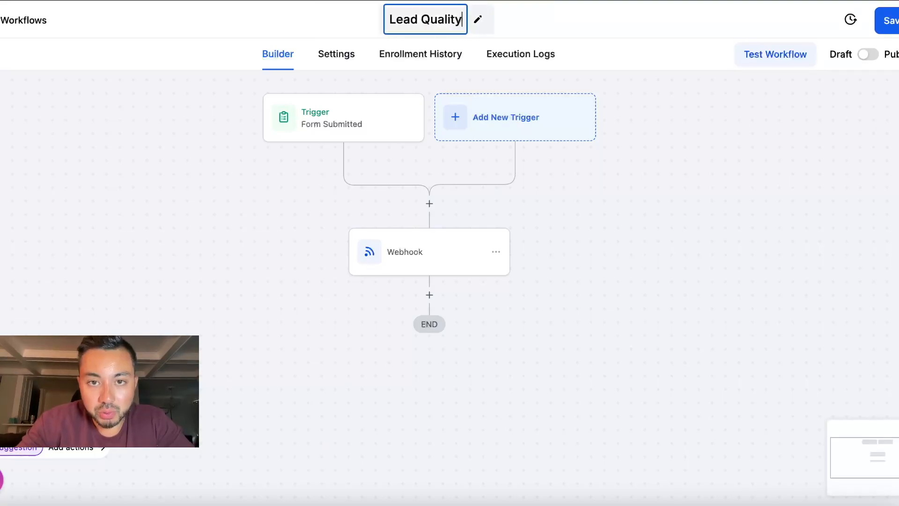
text( Scoring)
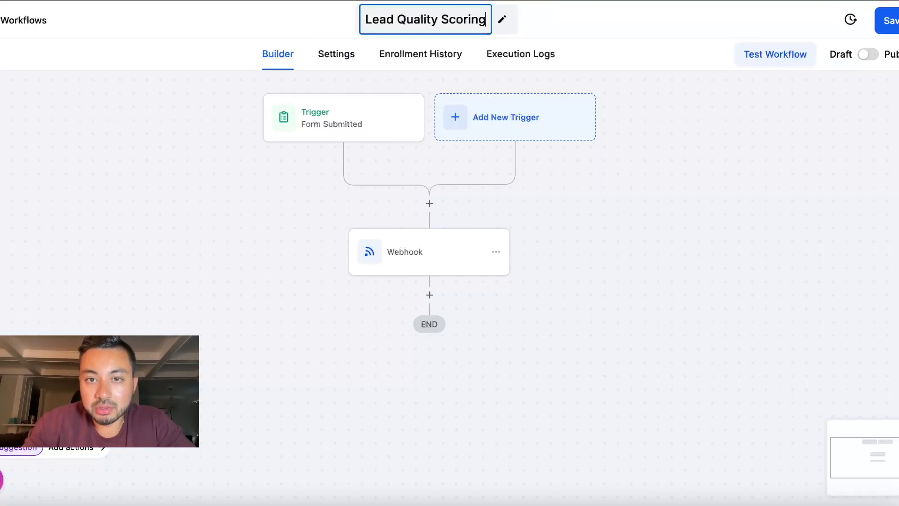
click(892, 29)
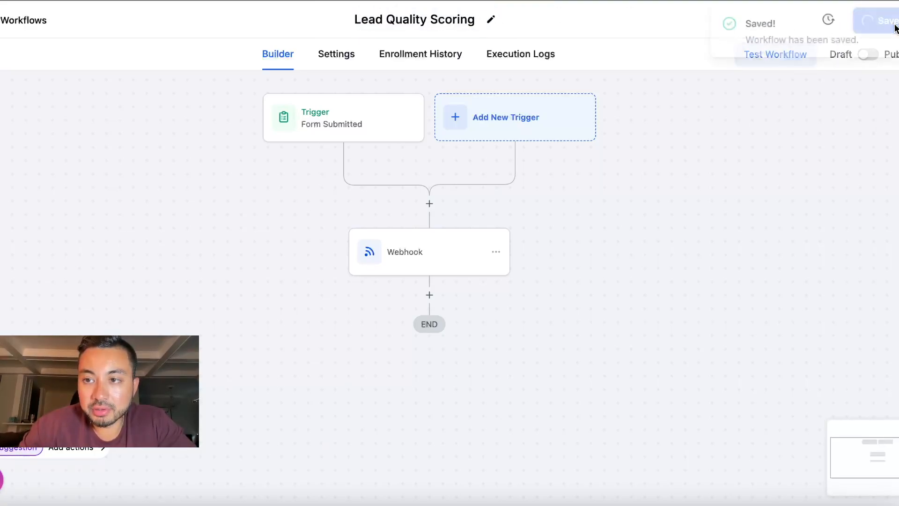
click(870, 58)
click(890, 23)
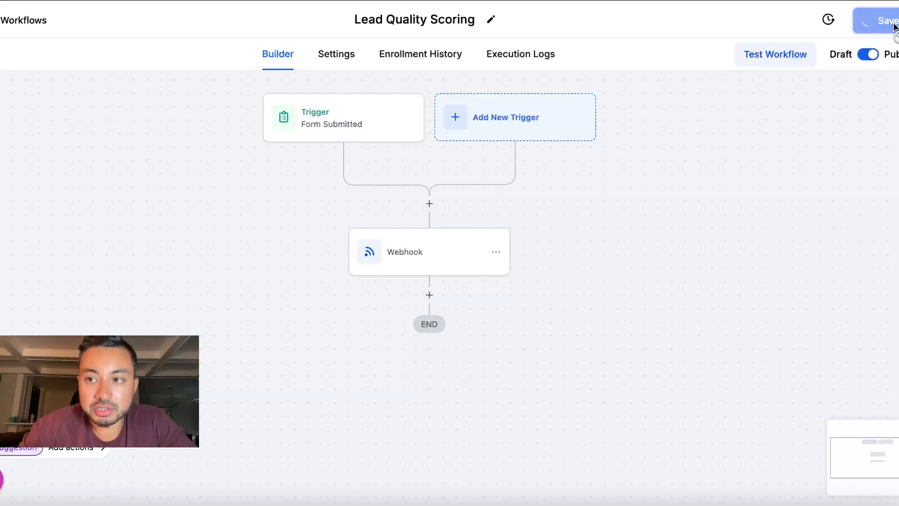
click(1, 35)
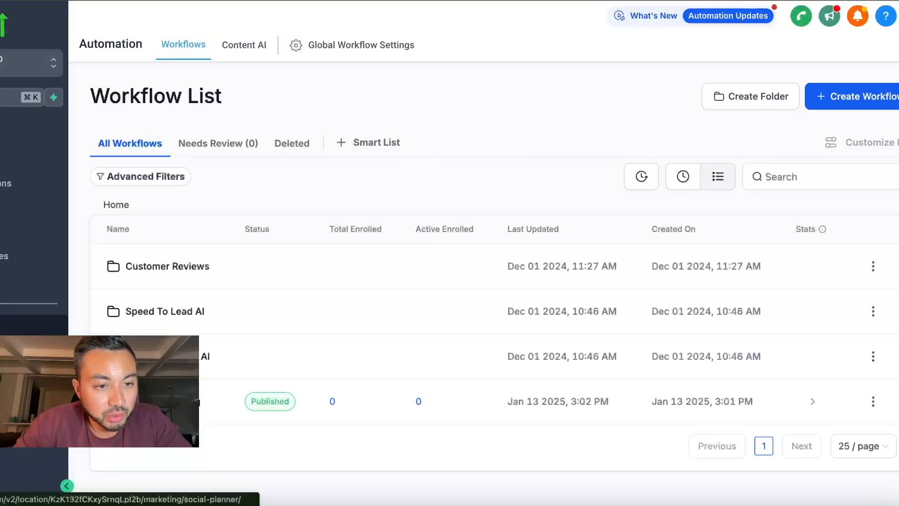
Step: Add a new contact with first name, last name, email and phone number, and save it
click(33, 231)
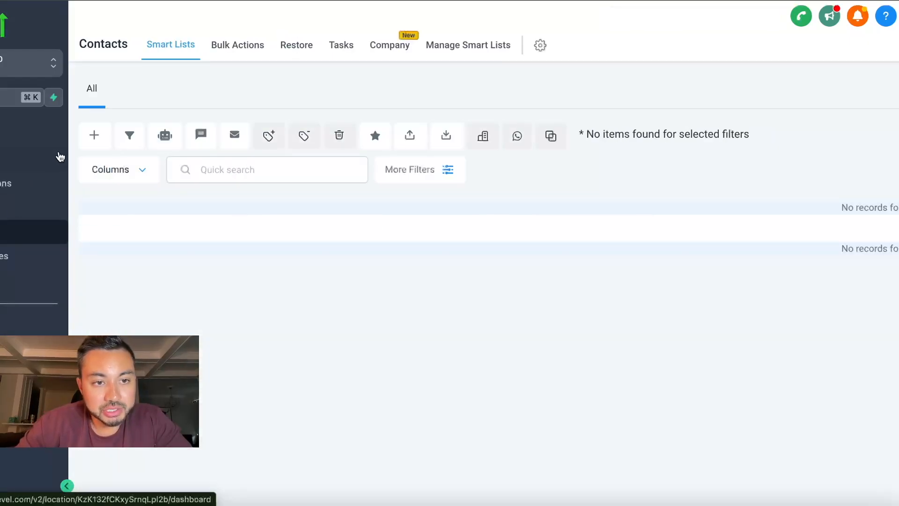
click(94, 135)
click(361, 260)
key(Tab)
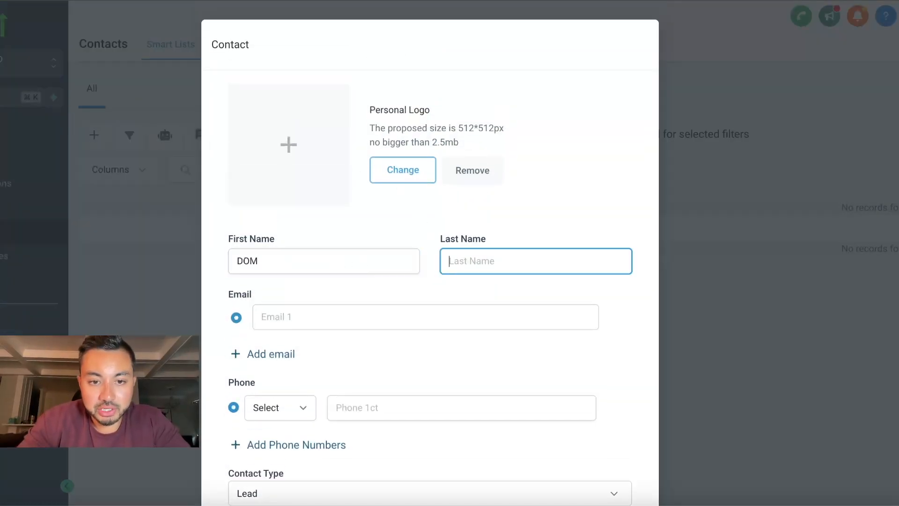
key(Tab)
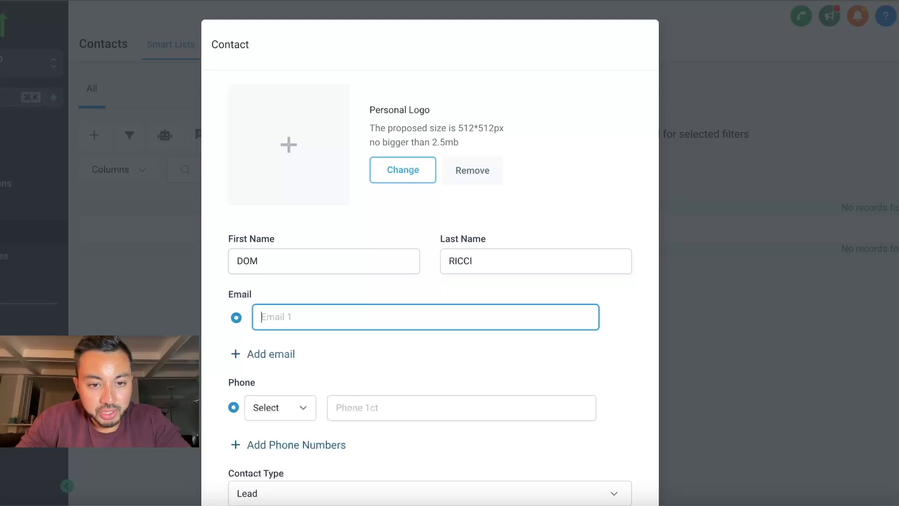
text(dom@dom.com)
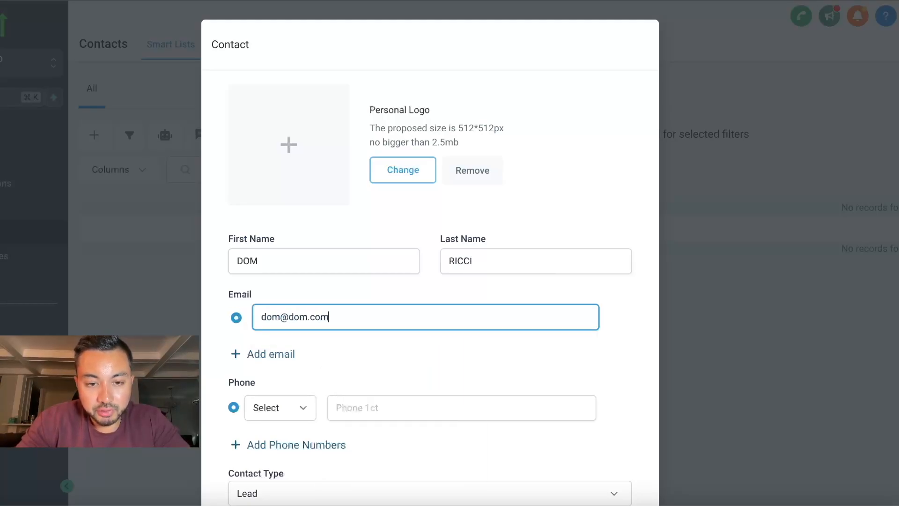
key(Tab)
key(Tab)
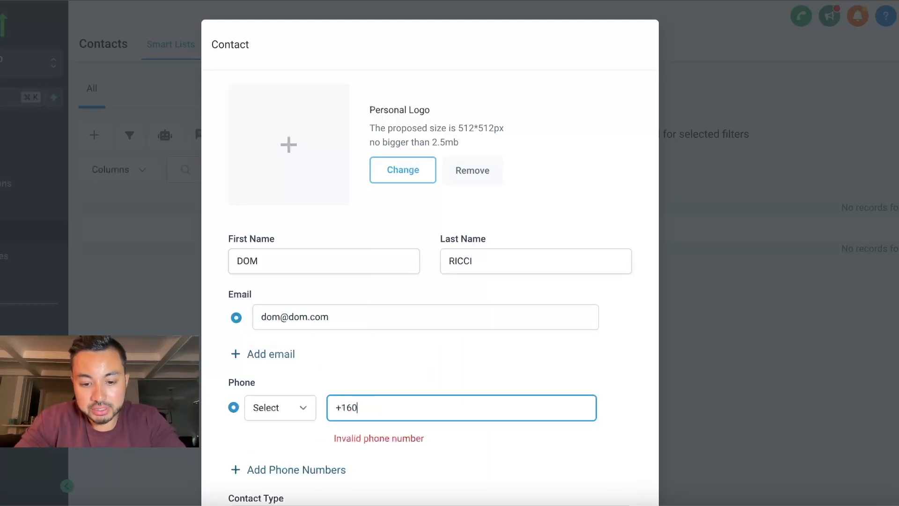
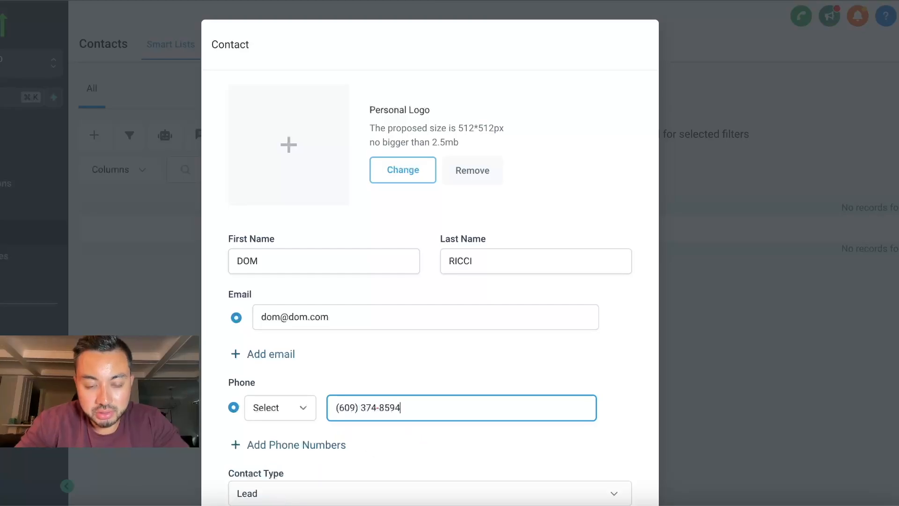
scroll(403, 249, down, 5)
click(586, 455)
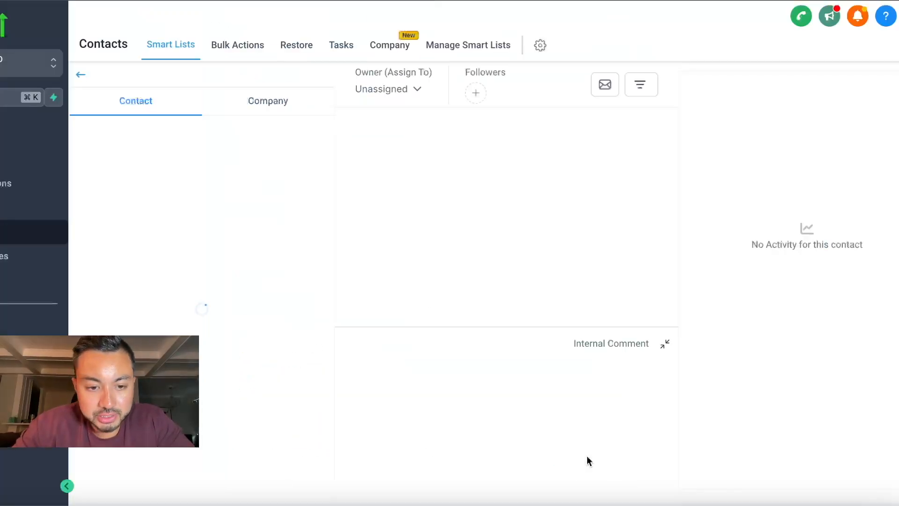
Step: Scroll to the Qualification Form fields and point out the challenge, timing and business-stage questions
scroll(310, 271, down, 10)
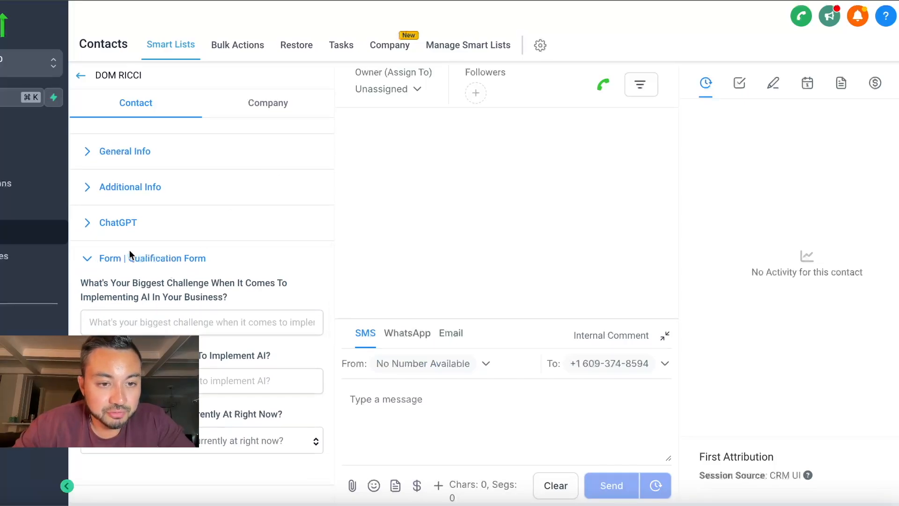
scroll(208, 252, down, 3)
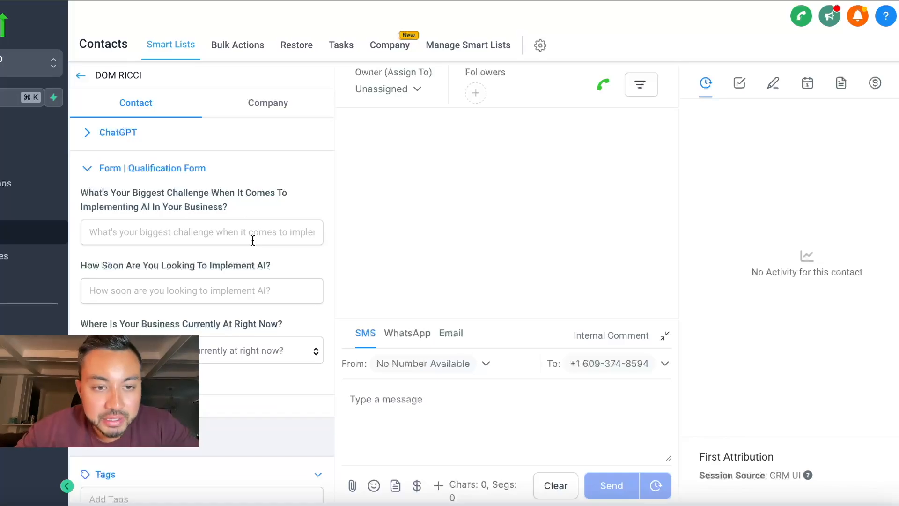
drag(234, 210, 79, 191)
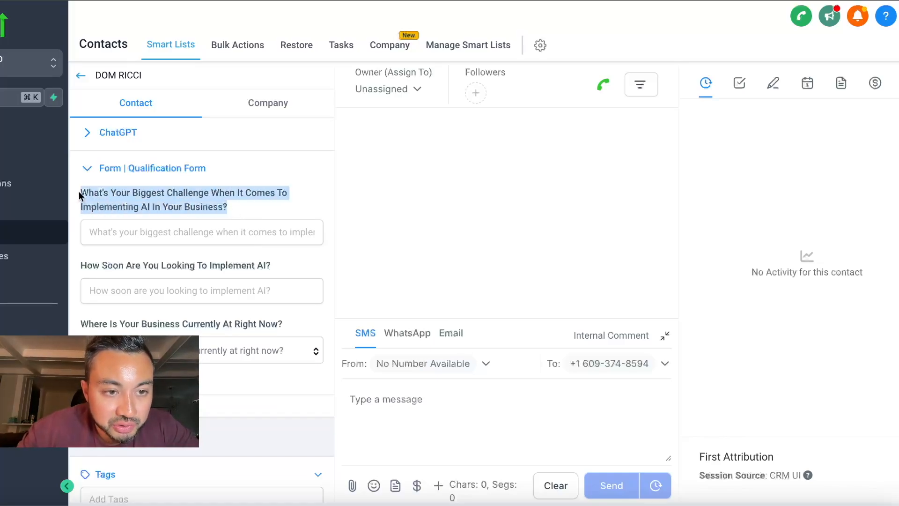
click(103, 199)
drag(89, 262, 274, 272)
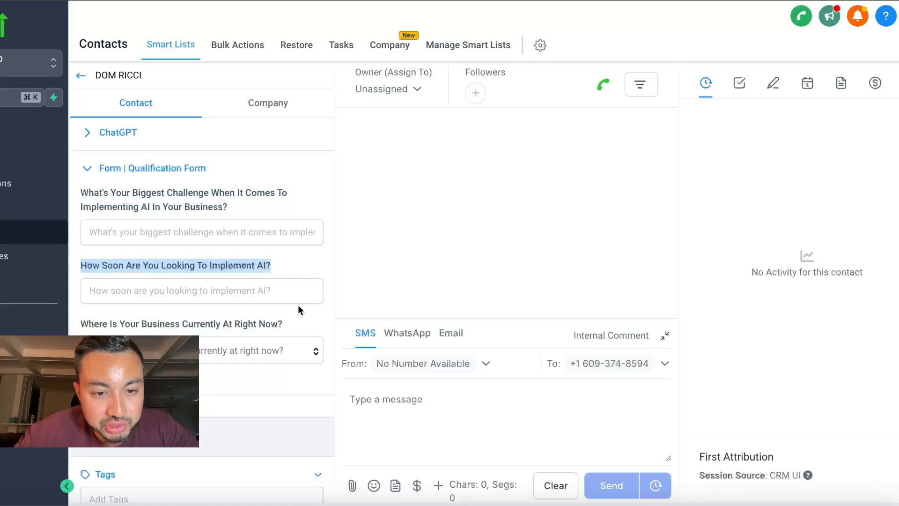
click(291, 324)
drag(291, 324, 78, 323)
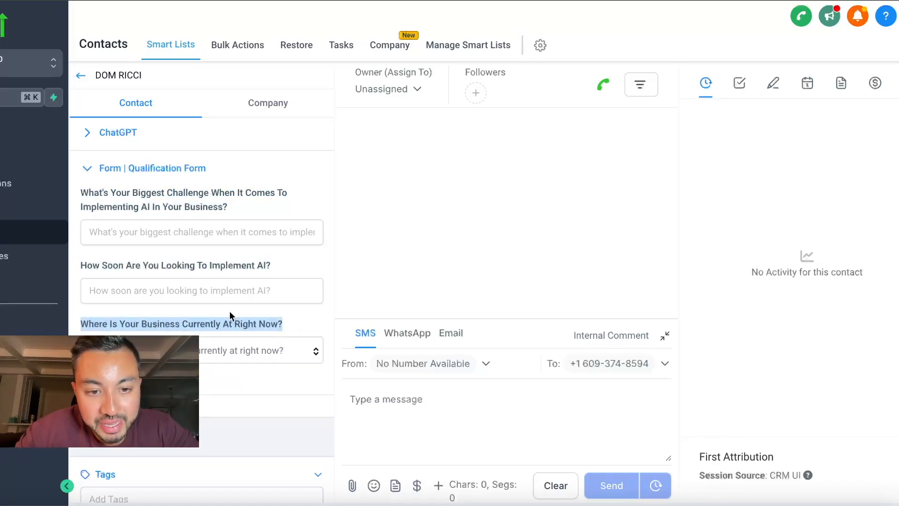
click(293, 331)
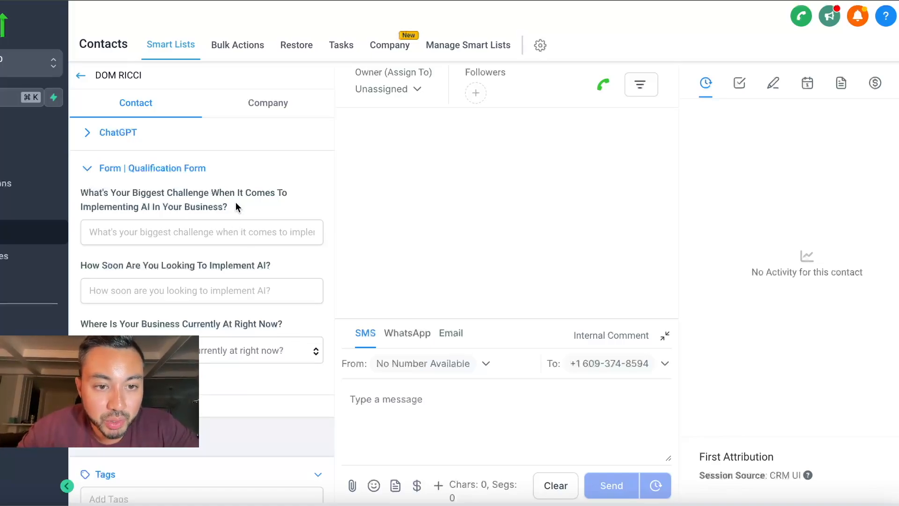
drag(234, 205, 81, 183)
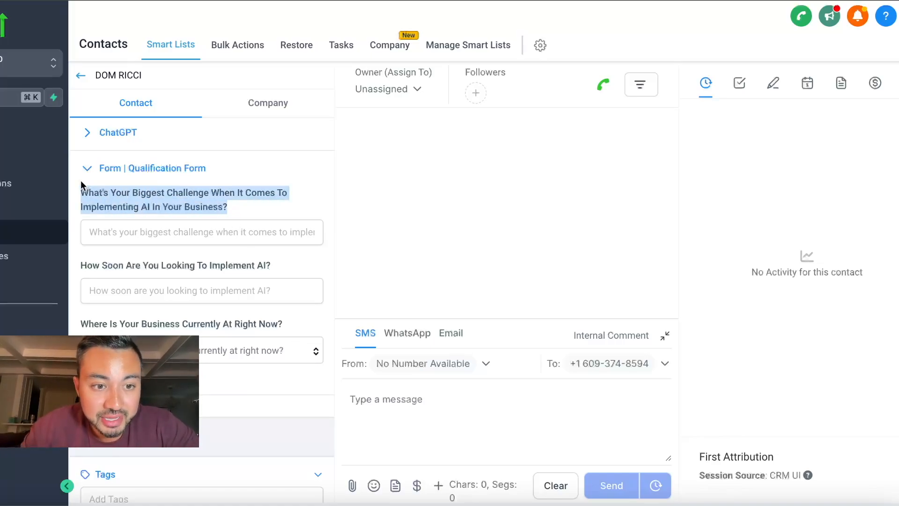
triple_click(193, 269)
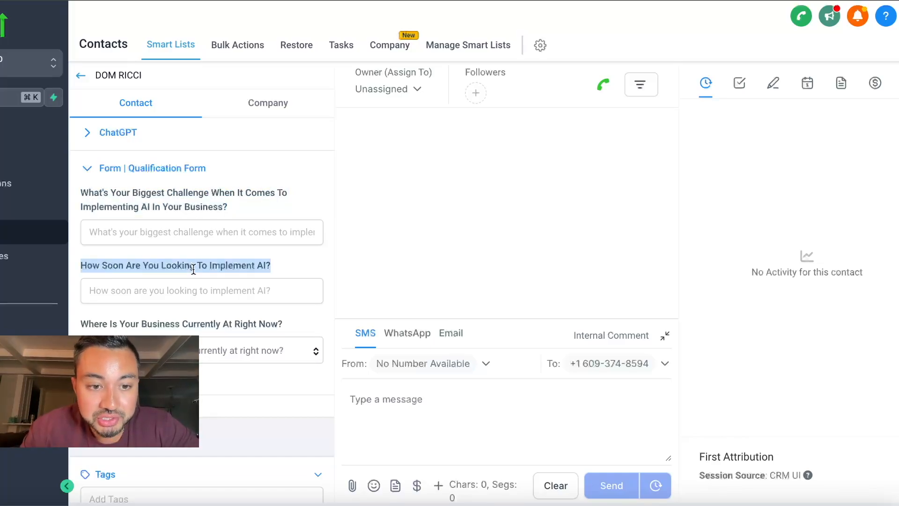
double_click(187, 323)
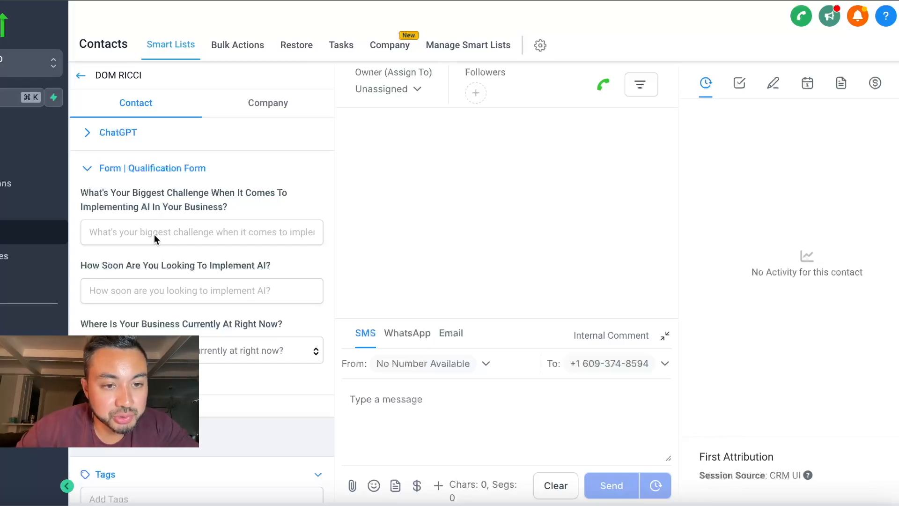
Step: Answer: not following up with leads, timing 'yesterday', revenue $10k-$25k/mo; then save
click(143, 227)
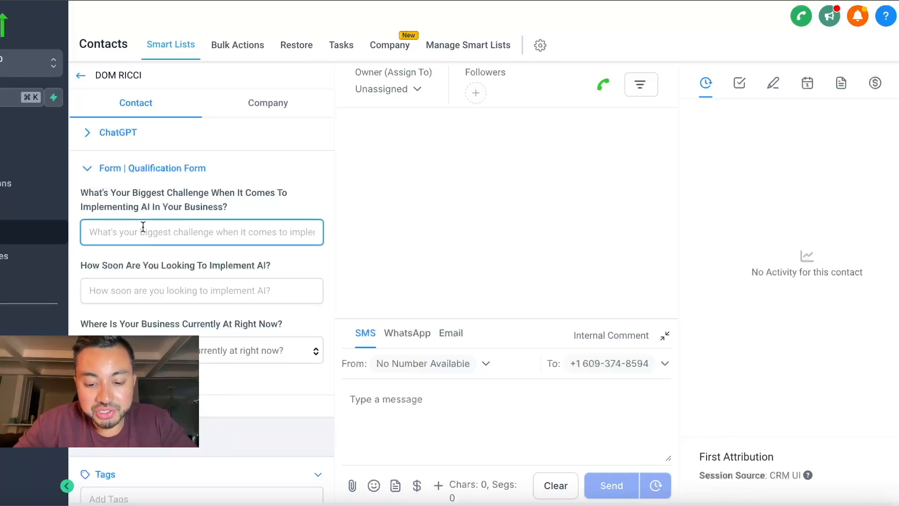
text(I'm not follow ing up with leads)
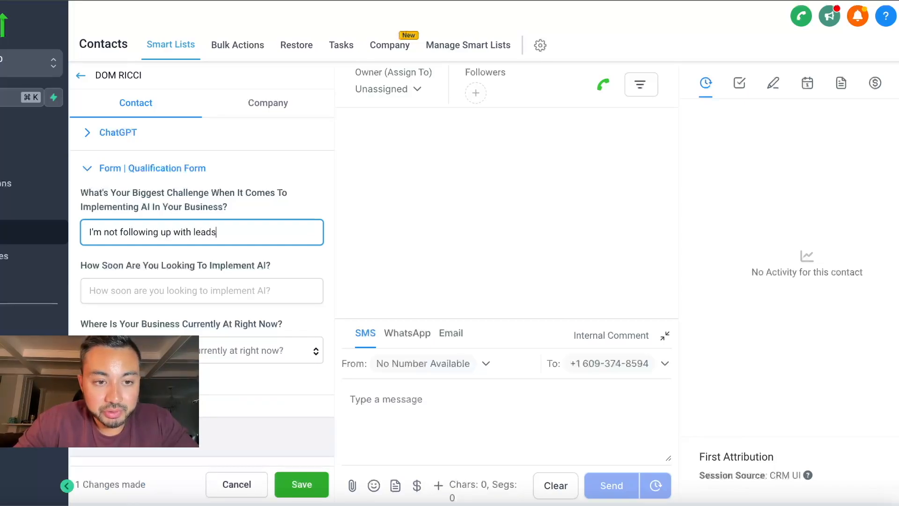
text( properly. It's taking too much)
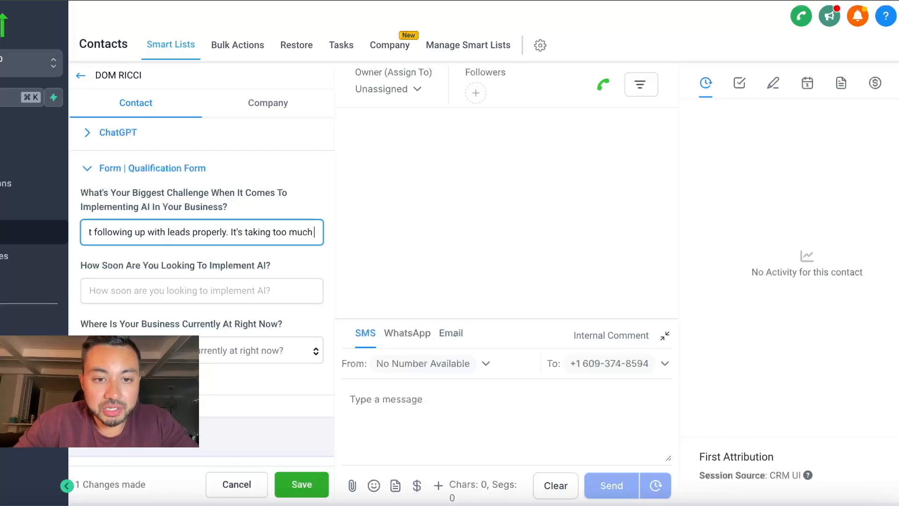
text( time. I feel like)
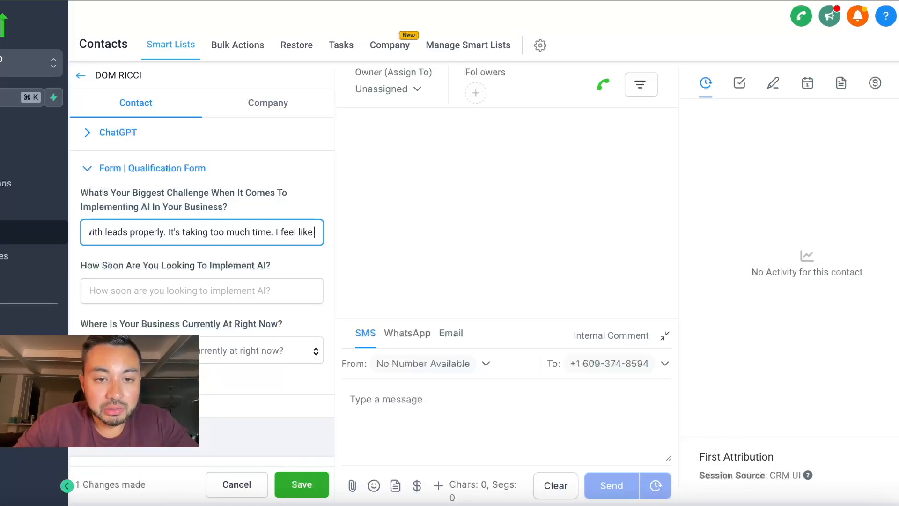
text( I'm flushing money down the toilet)
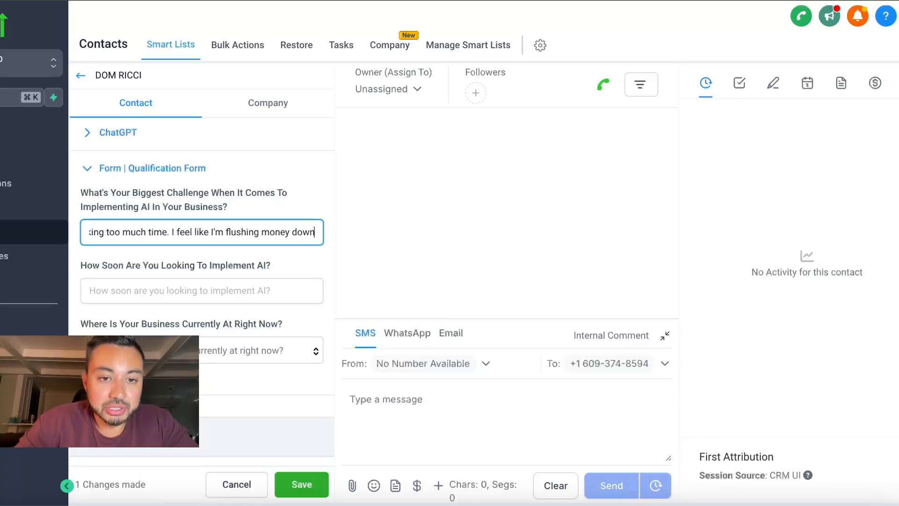
click(155, 291)
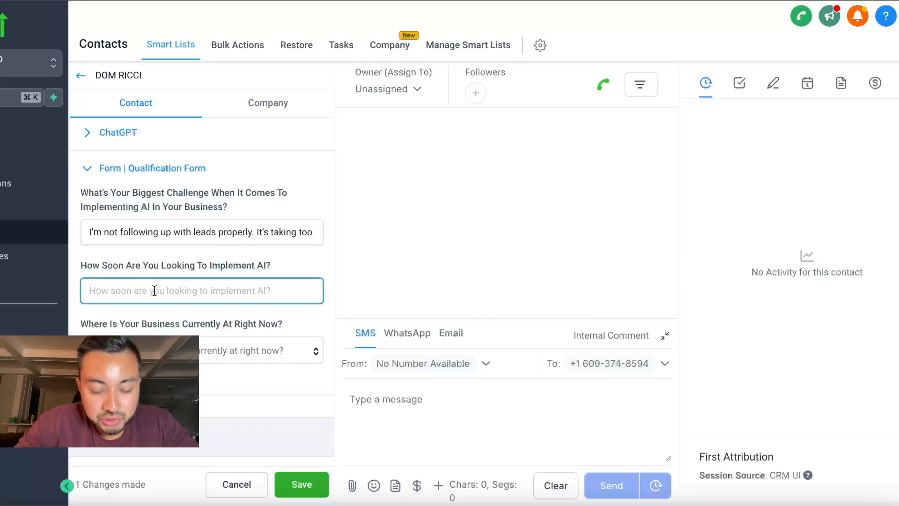
text(yesterday)
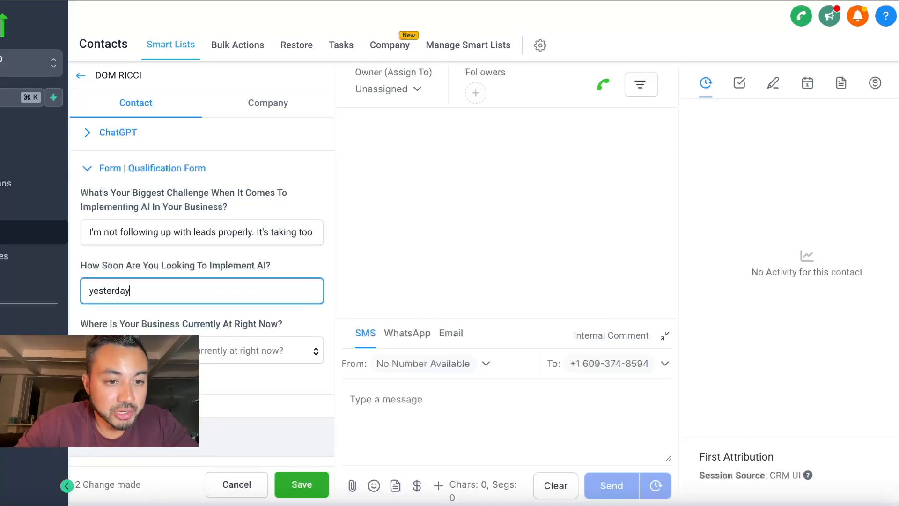
click(235, 349)
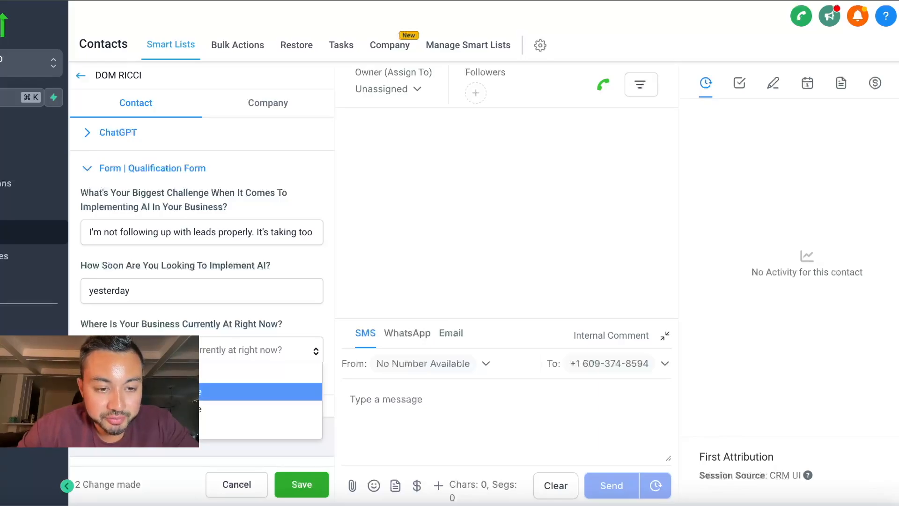
click(206, 391)
click(299, 481)
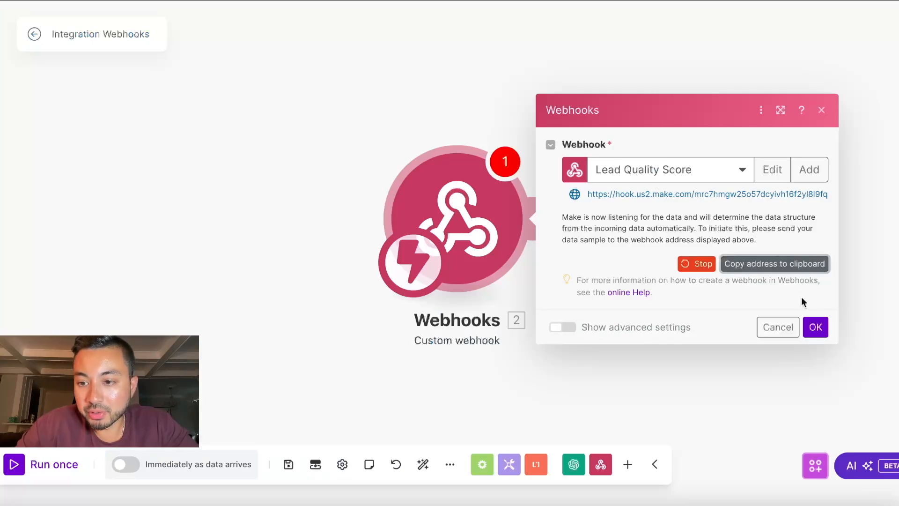
Step: Run the Make scenario once, then add the contact to the Lead Quality Scoring workflow
click(814, 327)
click(15, 467)
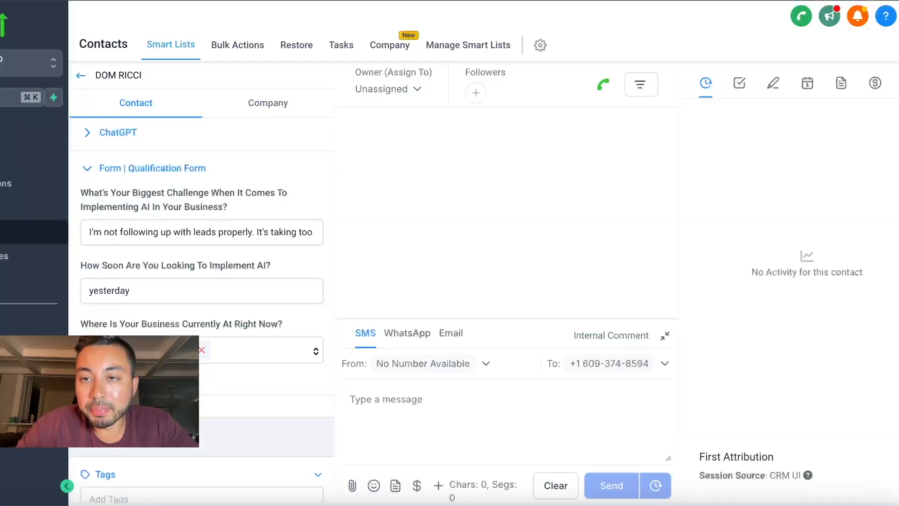
scroll(187, 295, down, 7)
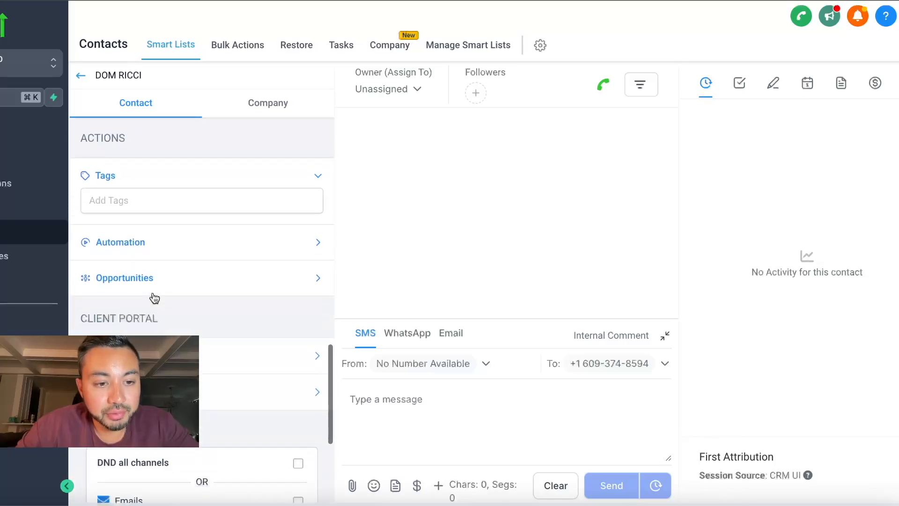
click(129, 230)
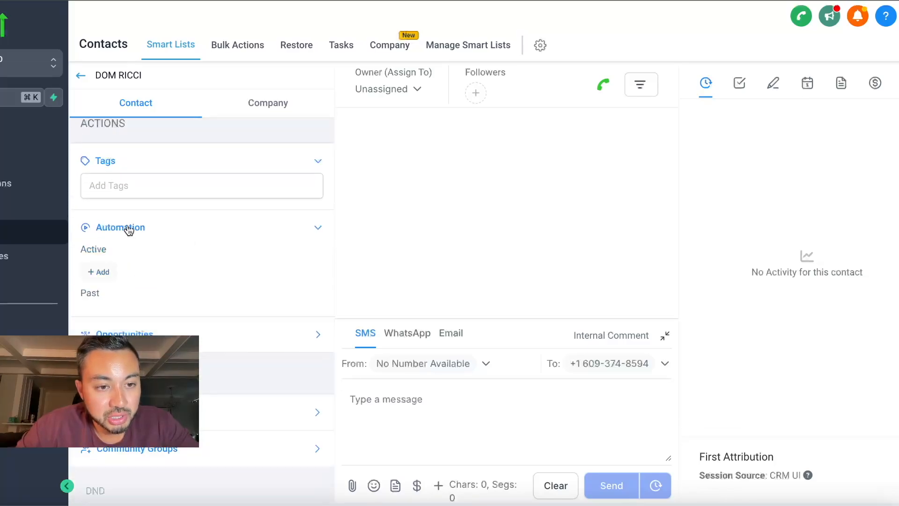
click(111, 270)
click(300, 108)
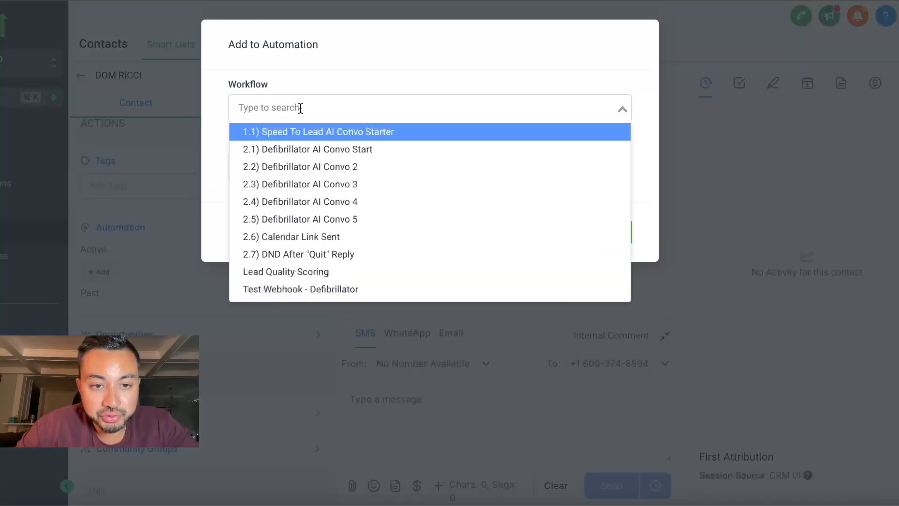
click(274, 274)
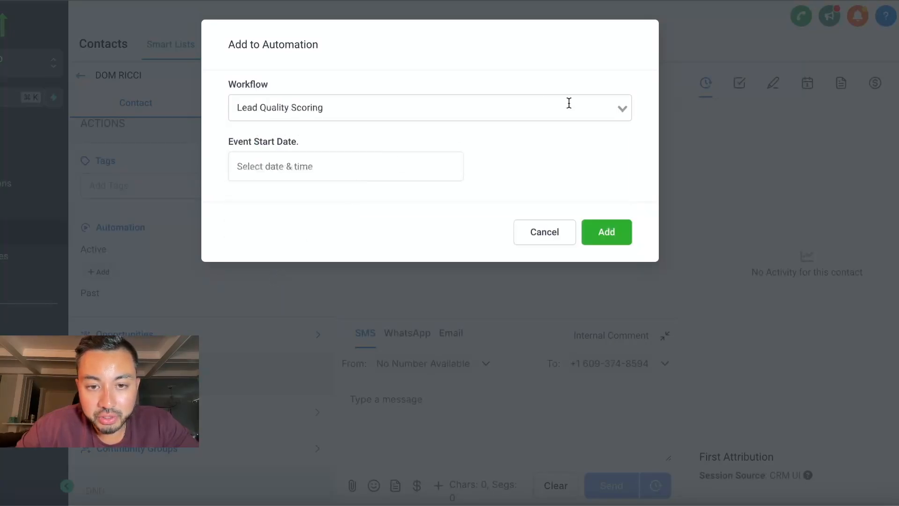
click(607, 232)
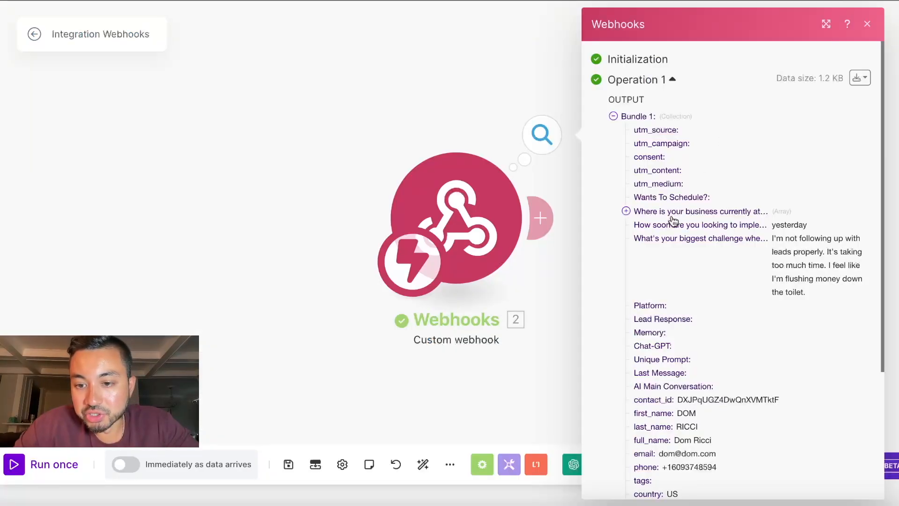
Step: Scroll through Bundle 1 and expand the business-stage answer showing $10k-$25k/mo revenue
scroll(673, 220, down, 4)
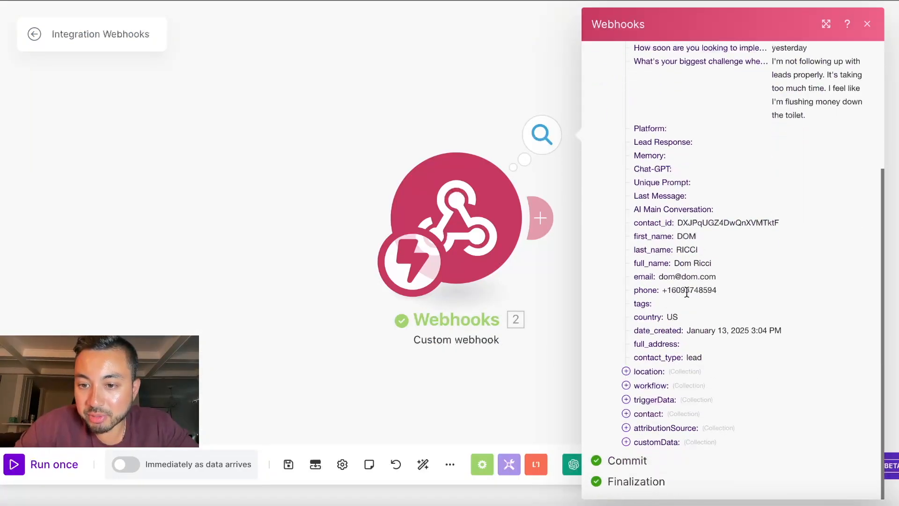
scroll(686, 292, up, 4)
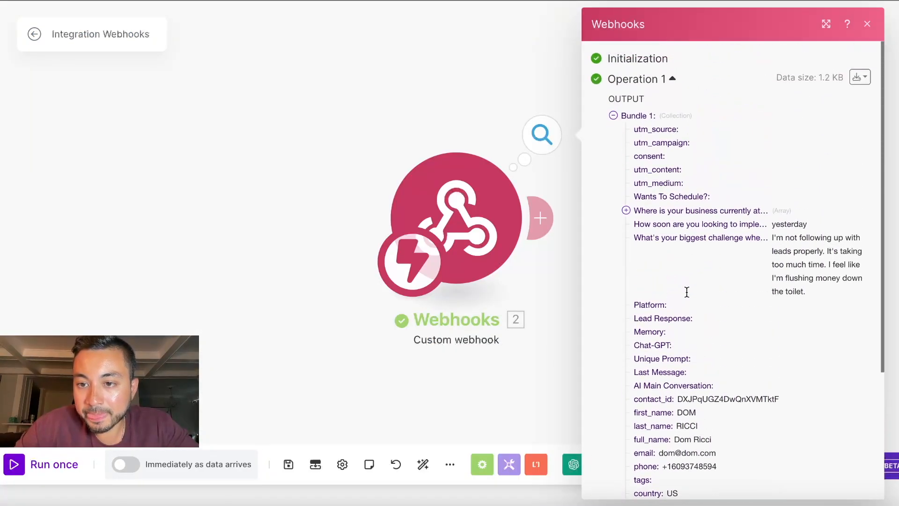
click(635, 208)
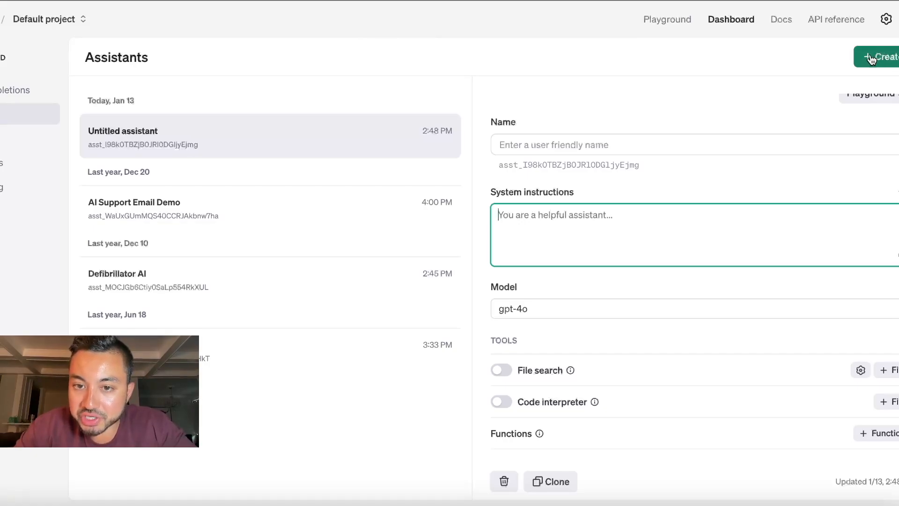
Step: Name the assistant 'Lead Quality Scoring Assistant' and move to its system instructions
click(586, 141)
text(Lead Quality Scoring Assistant)
click(551, 237)
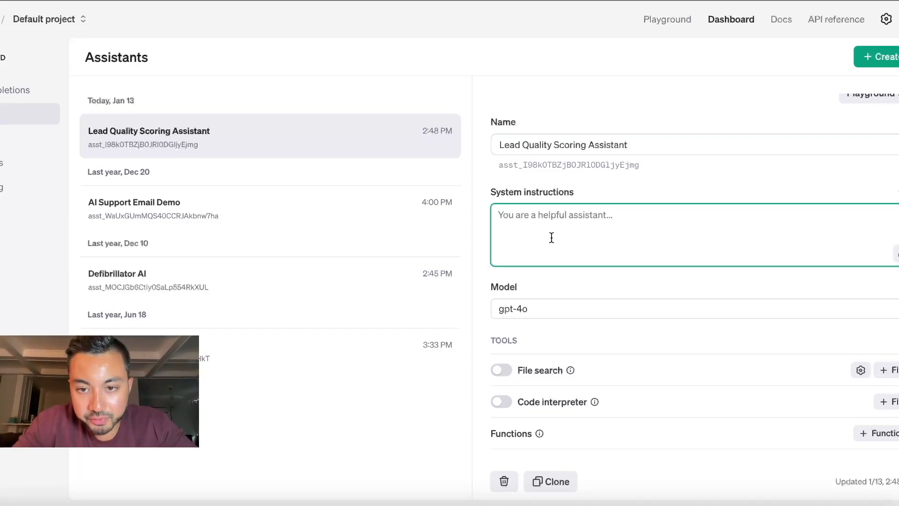
key(ctrl+Tab)
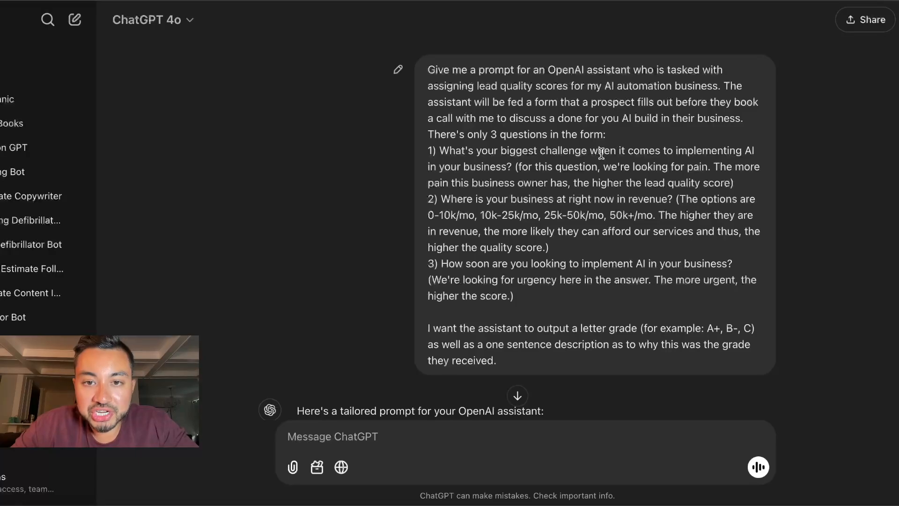
Step: Review the grading prompt request and scroll through ChatGPT's tailored scoring prompt
drag(427, 69, 554, 358)
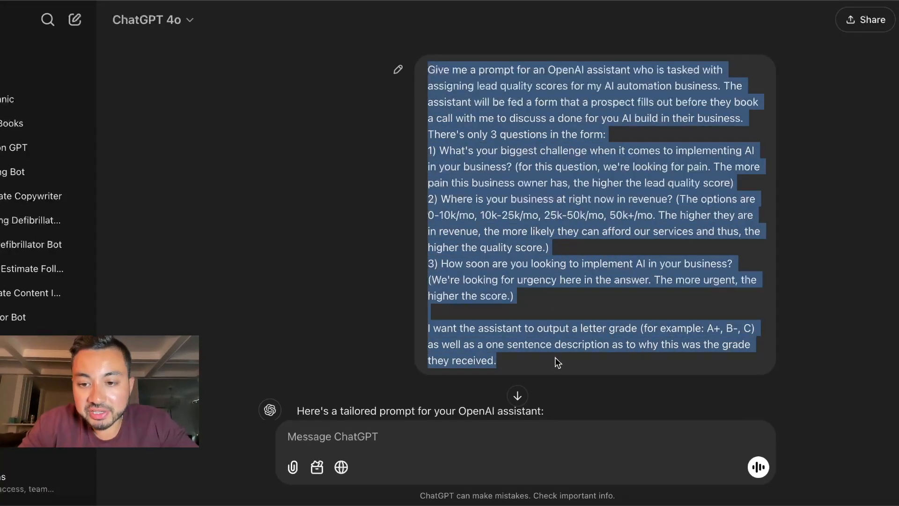
click(555, 358)
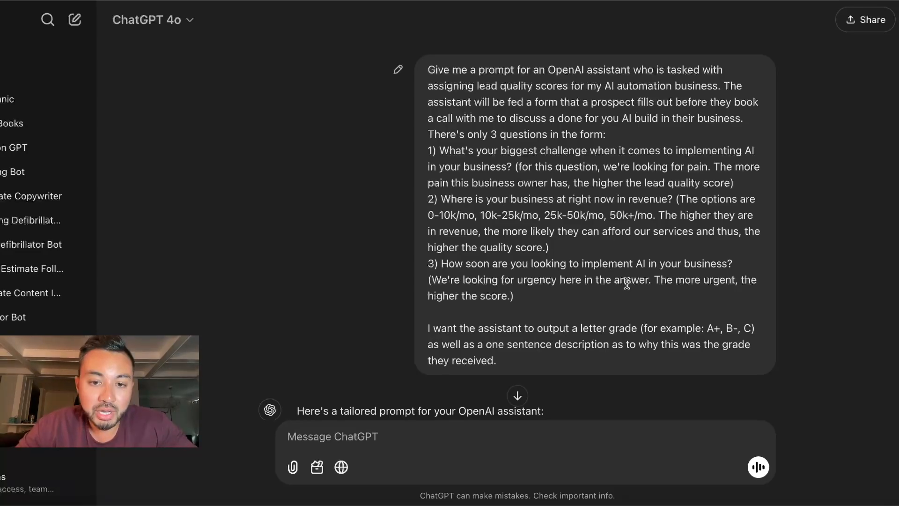
scroll(564, 274, down, 1)
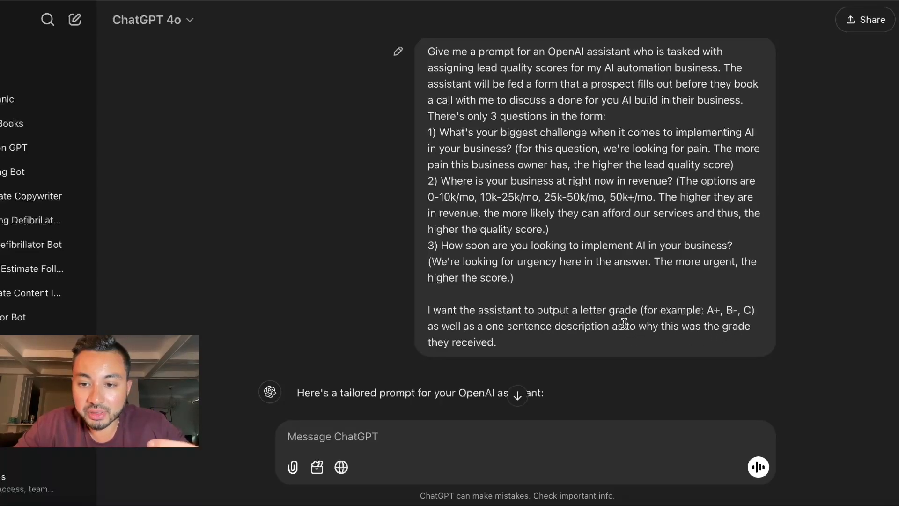
scroll(483, 348, up, 1)
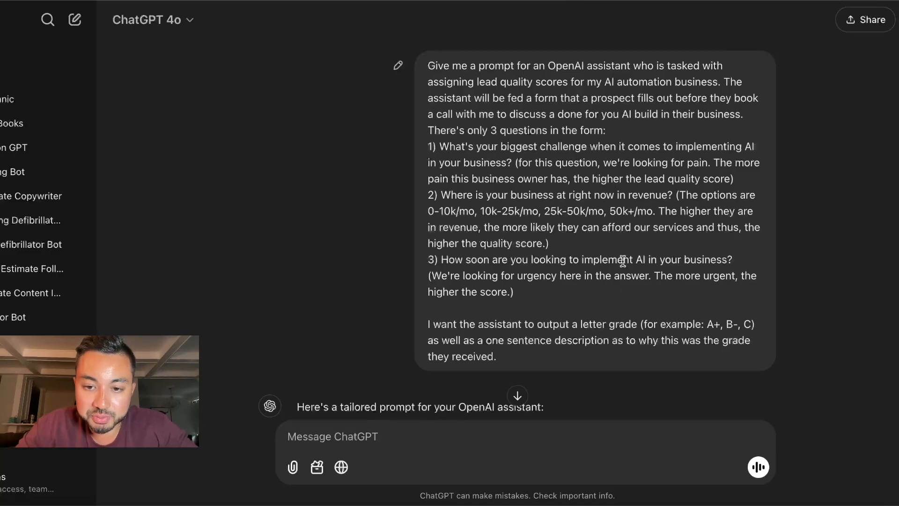
scroll(590, 308, down, 10)
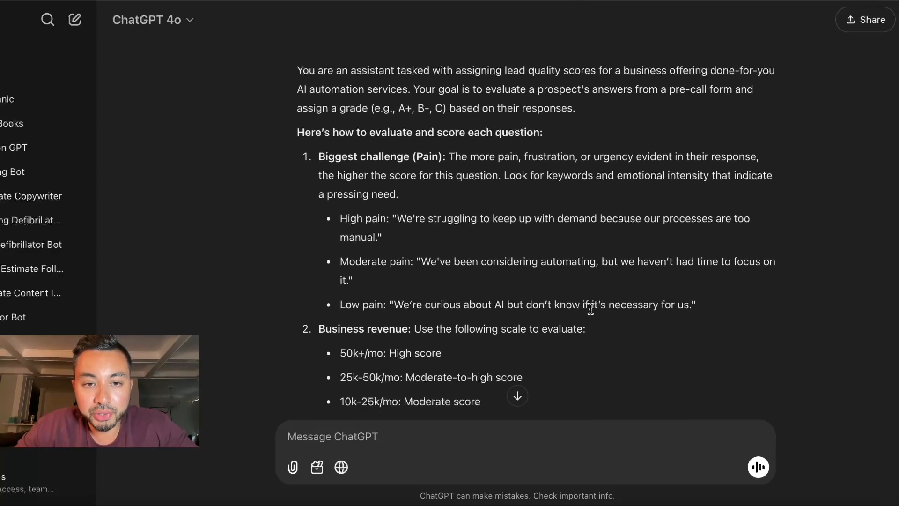
scroll(590, 308, up, 1)
Step: Select through the scoring instructions and revenue and urgency scales, copying the full prompt
drag(297, 89, 573, 141)
drag(297, 150, 546, 158)
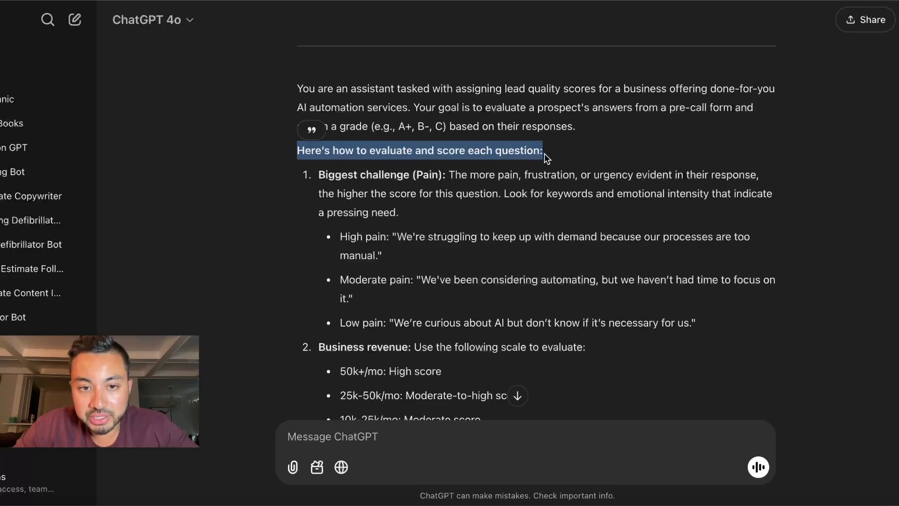
scroll(543, 154, down, 2)
drag(340, 181, 704, 268)
scroll(355, 166, down, 5)
drag(340, 171, 569, 342)
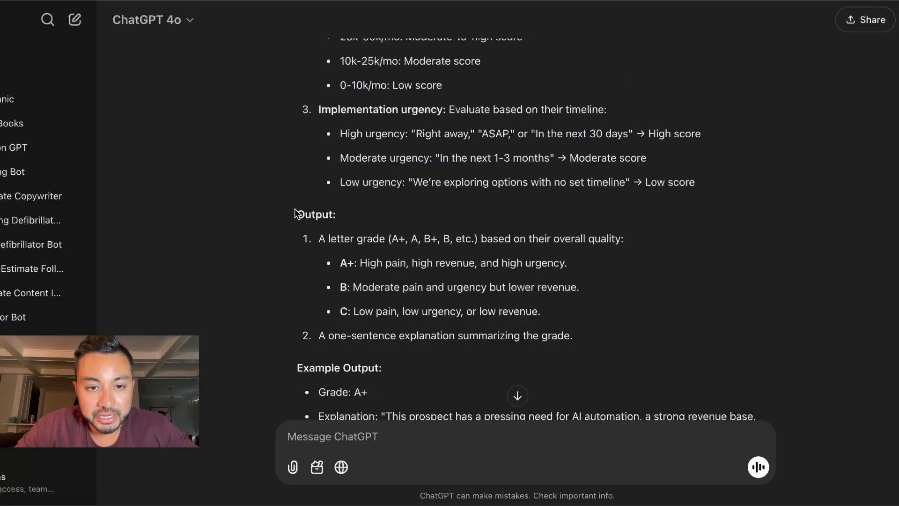
drag(296, 213, 580, 333)
scroll(581, 333, down, 7)
drag(296, 149, 667, 249)
scroll(458, 207, up, 2)
scroll(458, 207, up, 15)
drag(458, 208, 314, 159)
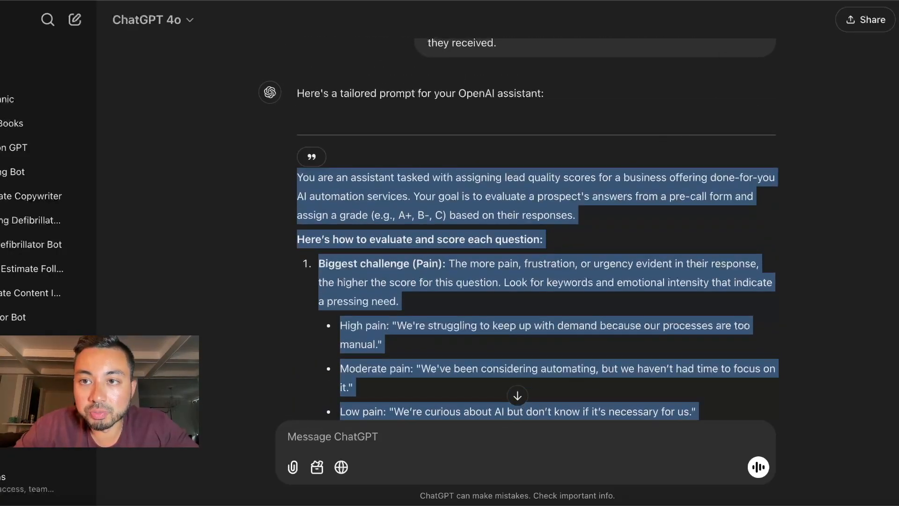
click(512, 1)
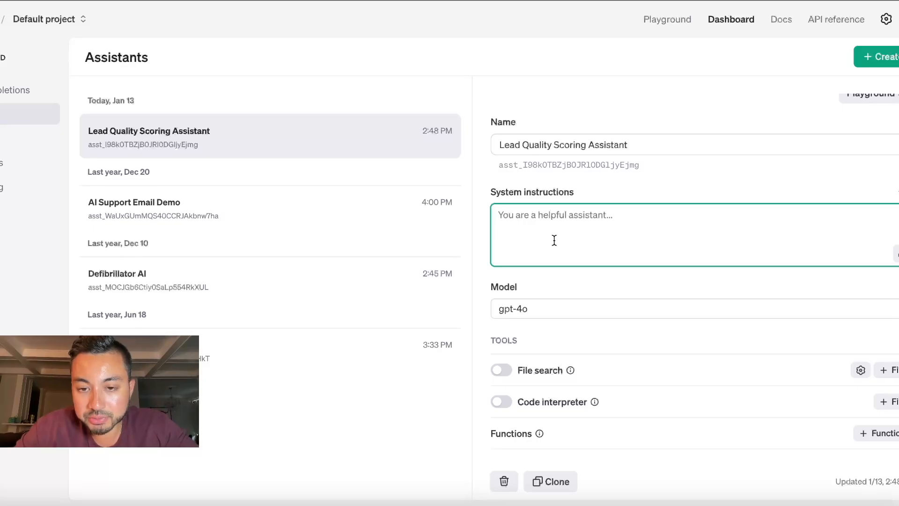
Step: Paste the scoring prompt into System instructions, trim trailing blank lines, and save
key(ctrl+v)
key(BackSpace)
key(BackSpace)
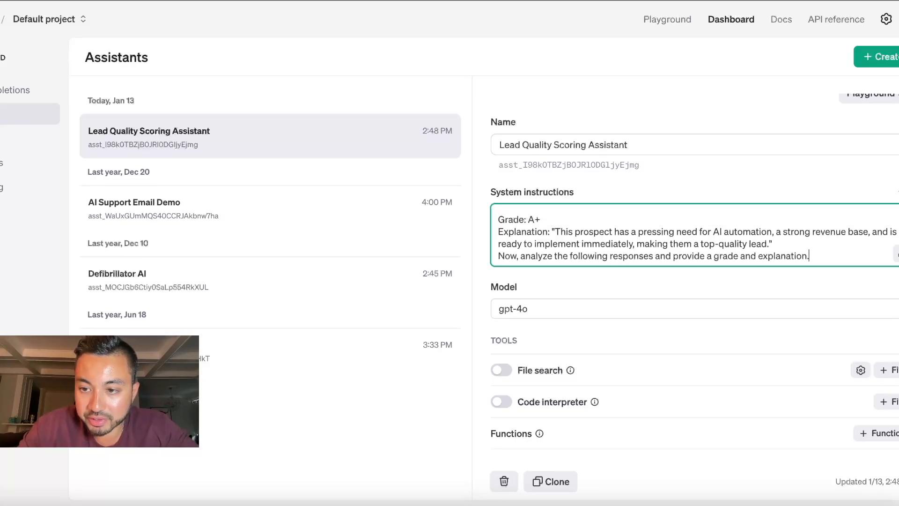
click(896, 254)
scroll(481, 161, down, 4)
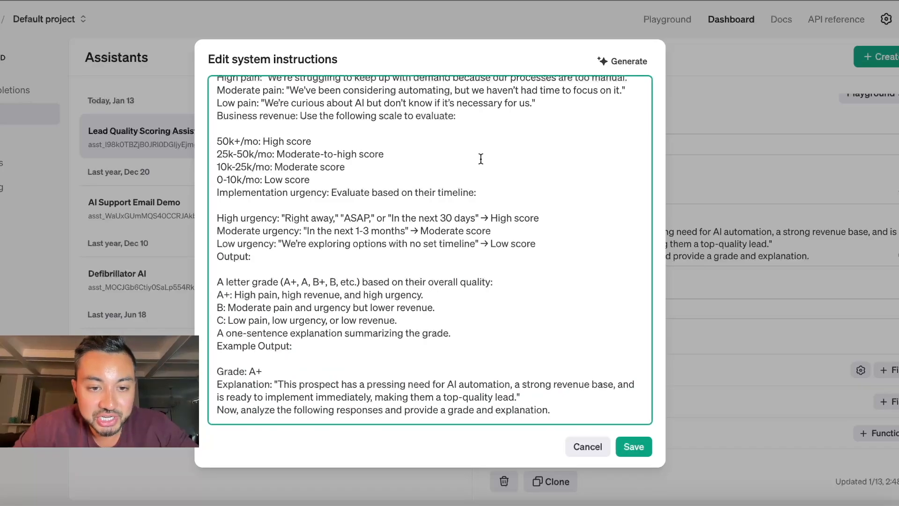
click(633, 446)
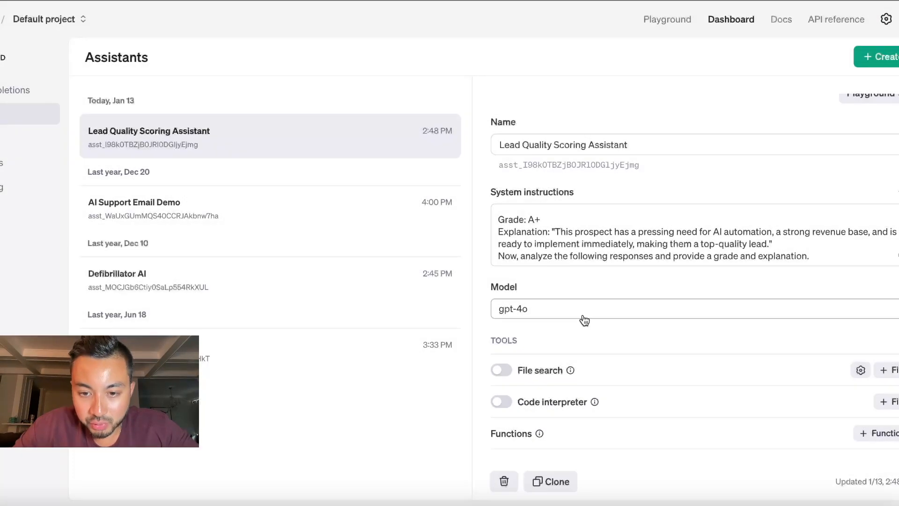
Step: Change the assistant's model from gpt-4o to gpt-4o-mini
click(582, 318)
click(603, 116)
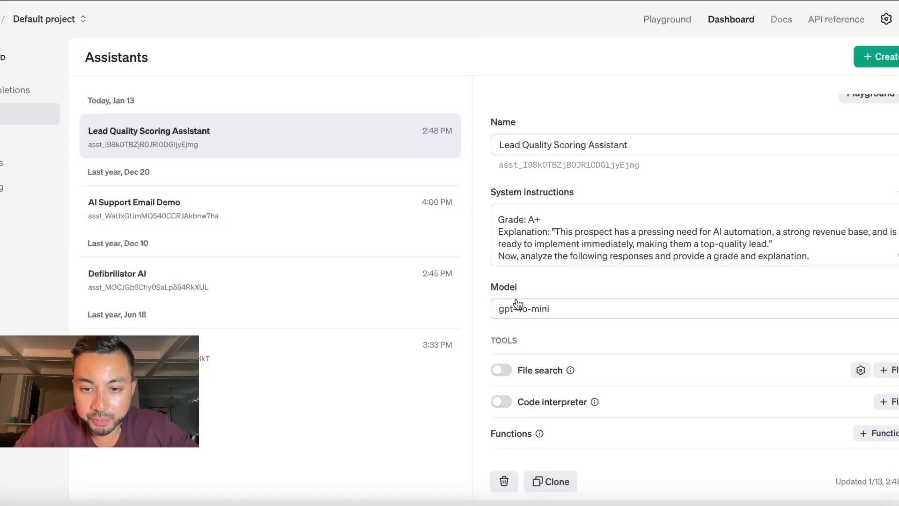
scroll(518, 304, up, 1)
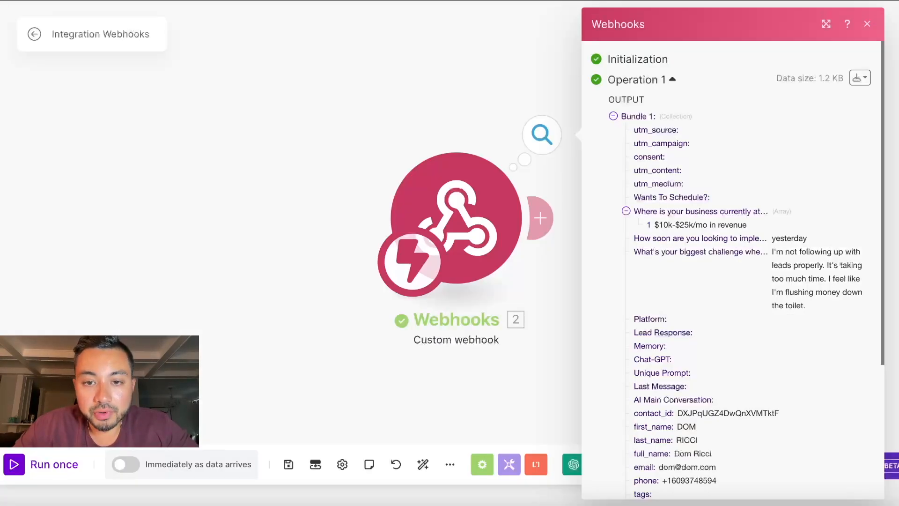
Step: Add an OpenAI Message an Assistant module after the webhook using the Lead Quality Scoring Assistant
click(435, 102)
click(540, 217)
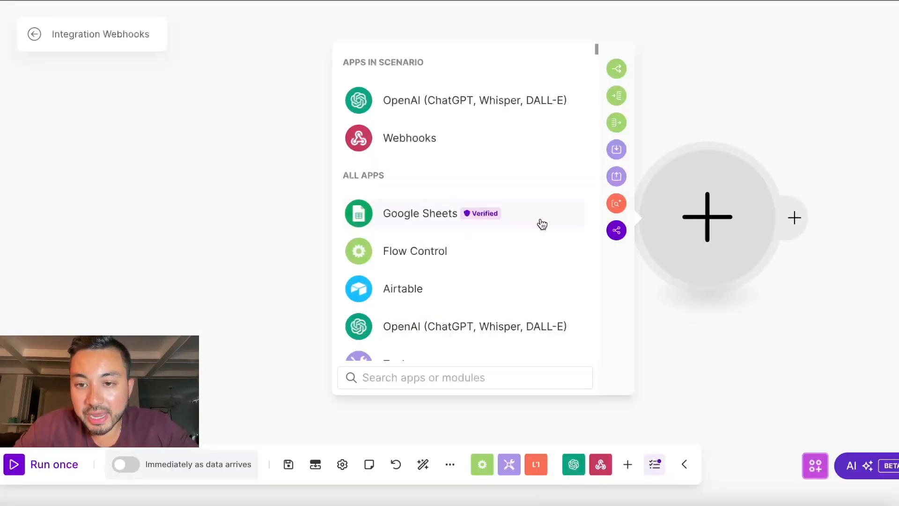
click(467, 100)
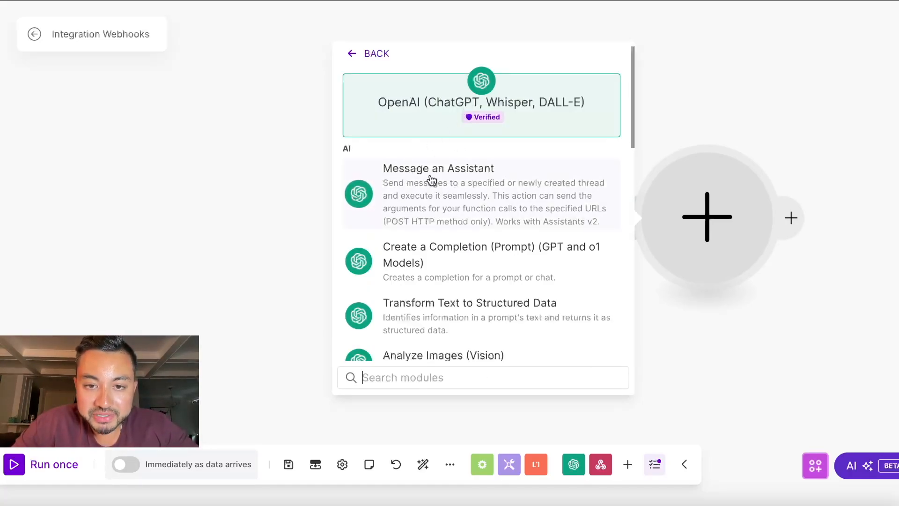
click(448, 189)
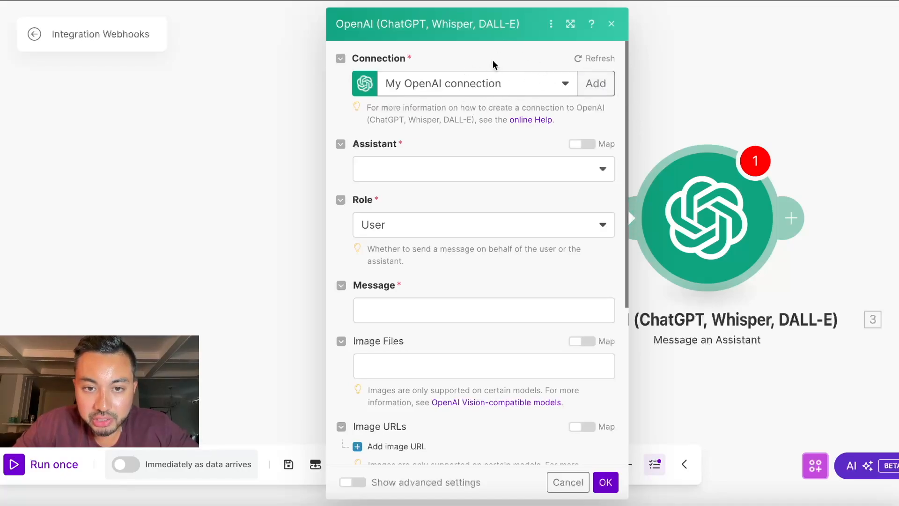
click(464, 171)
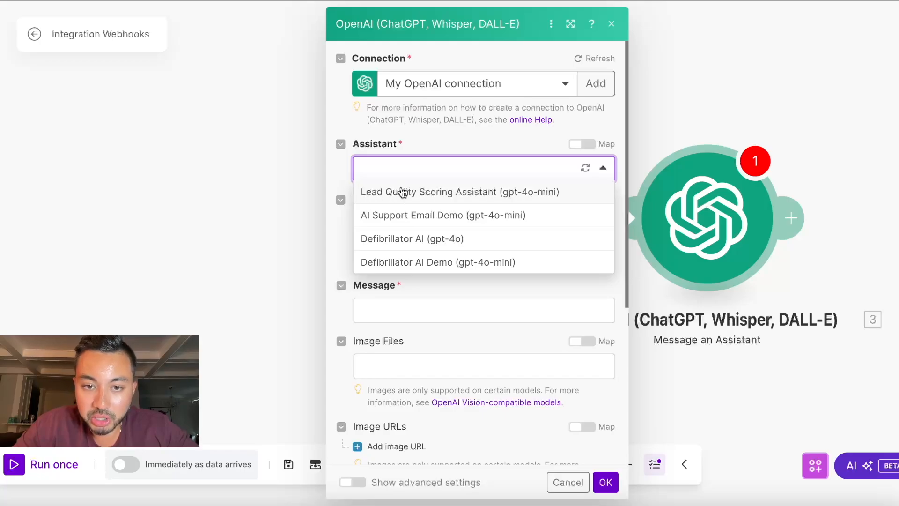
click(498, 195)
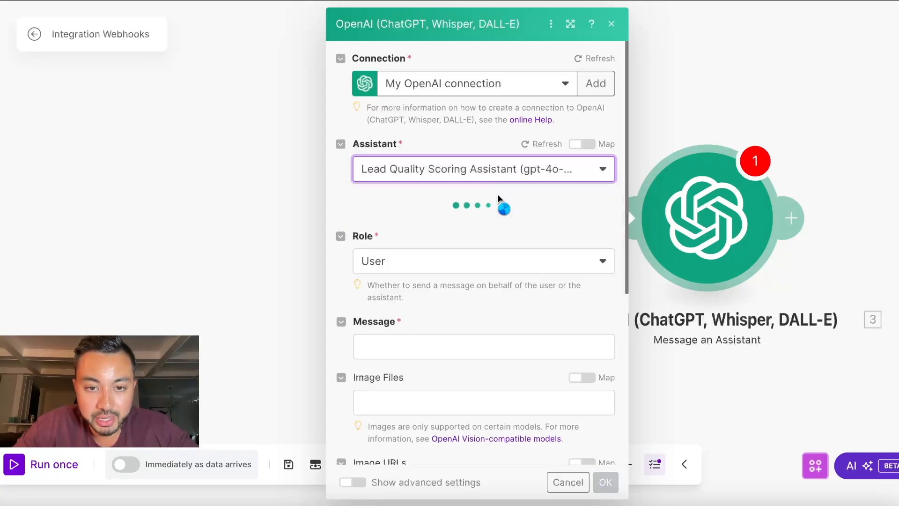
scroll(356, 155, down, 1)
scroll(379, 201, down, 1)
Step: Write the grading request and the revenue question, mapping the revenue answer after A:
click(384, 220)
text(Please follow your Instructions and grade this lead with a quality score. Here are the answers to their)
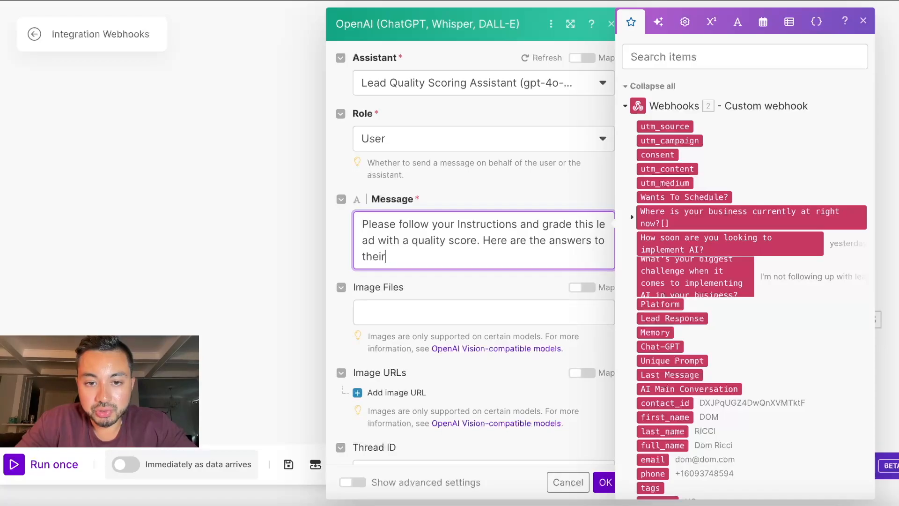
text( application auations)
text(stions:)
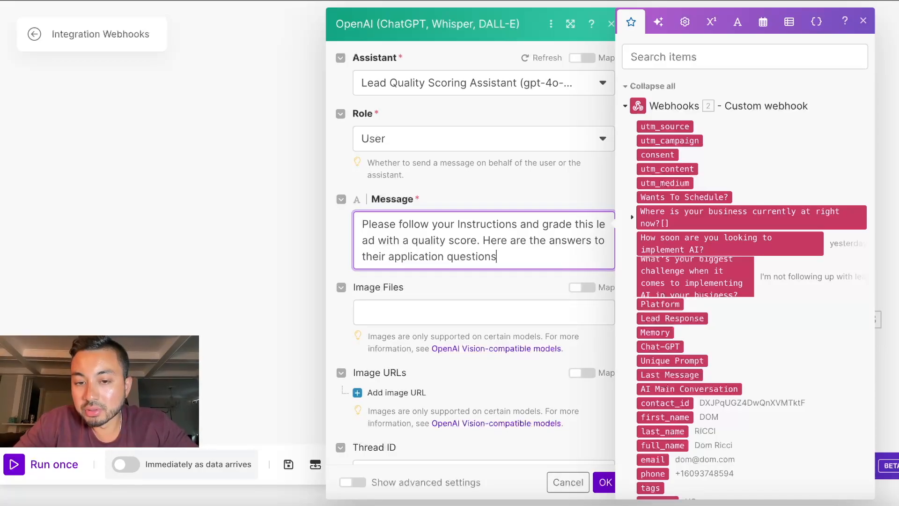
key(Return)
key(Return)
text(Q: Where Is ou)
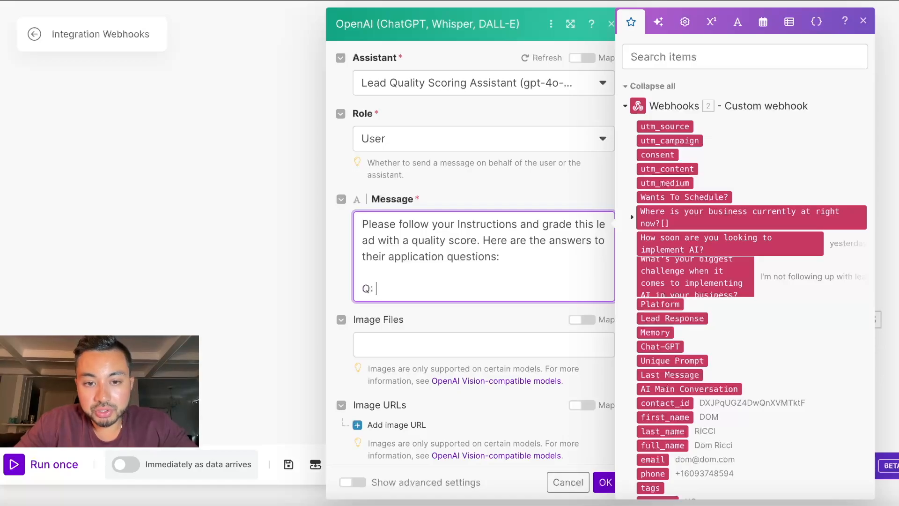
key(BackSpace)
key(BackSpace)
text(your business currently at right now?)
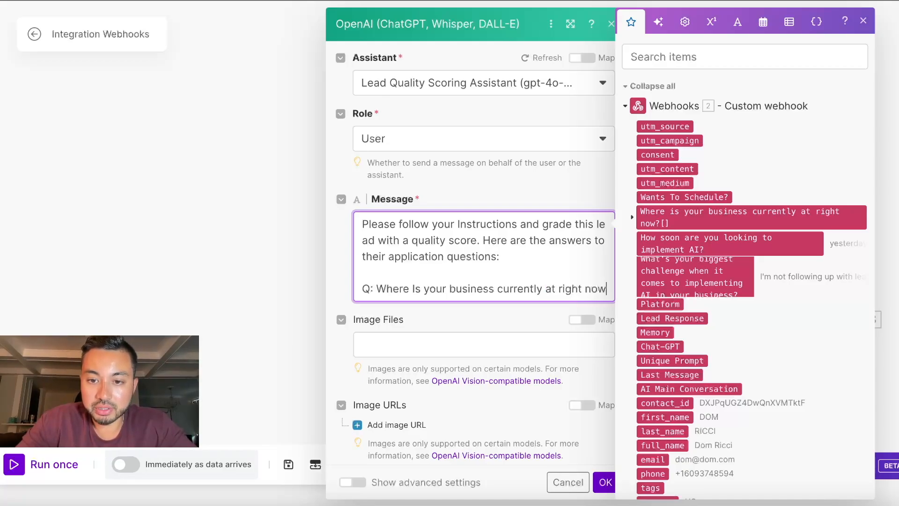
key(Return)
text(A:)
click(632, 217)
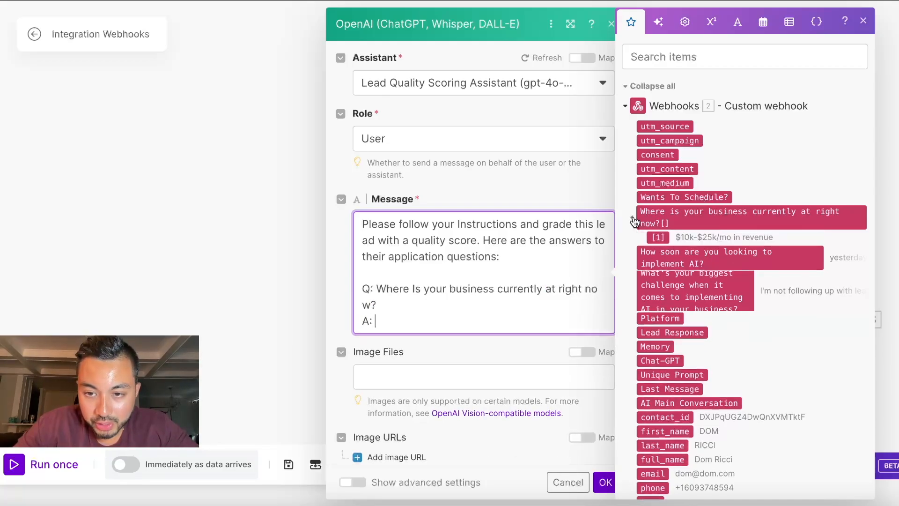
click(657, 237)
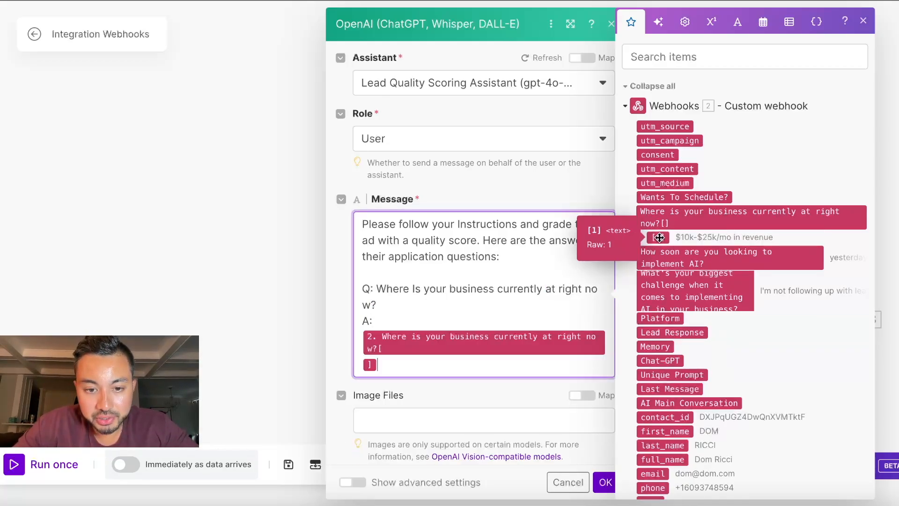
Step: Add the AI implementation-timing and biggest-challenge questions with mapped answers, then save the module
key(Return)
key(Return)
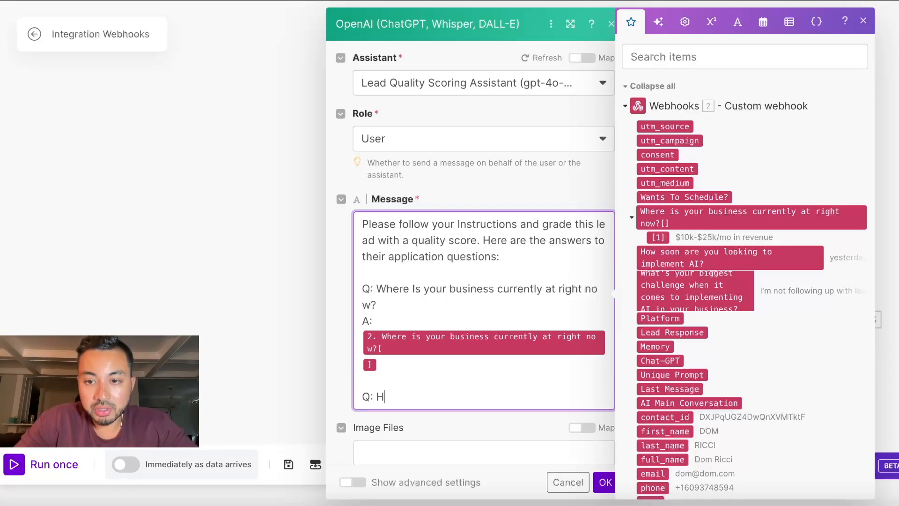
text(Q: How soon are you looking to Implement )
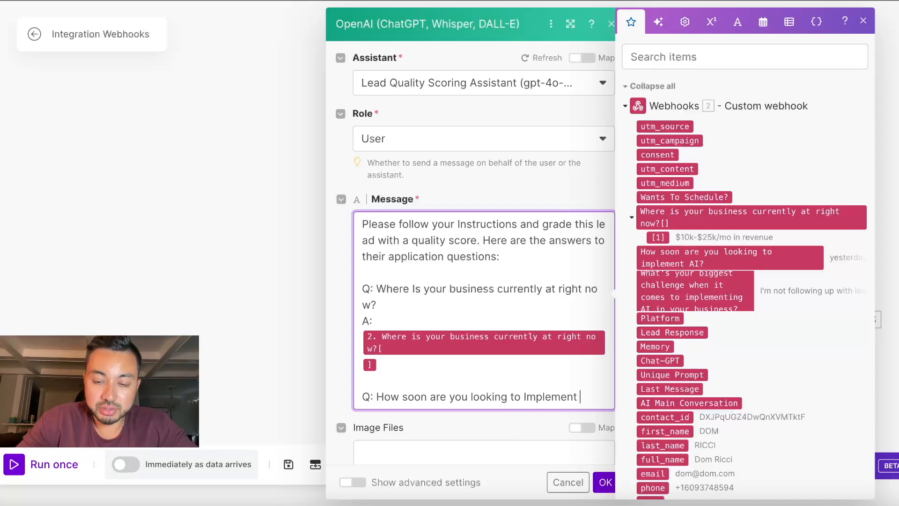
text(AI?)
key(Return)
text(A:)
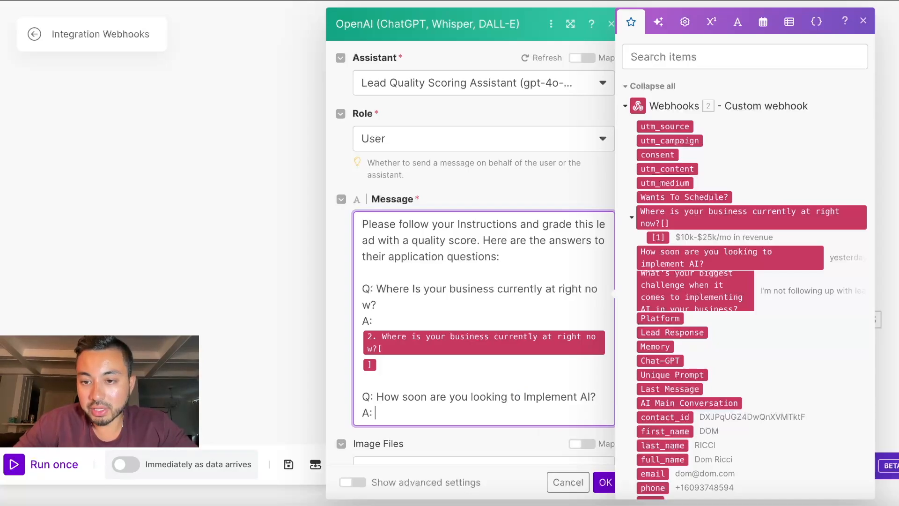
click(746, 254)
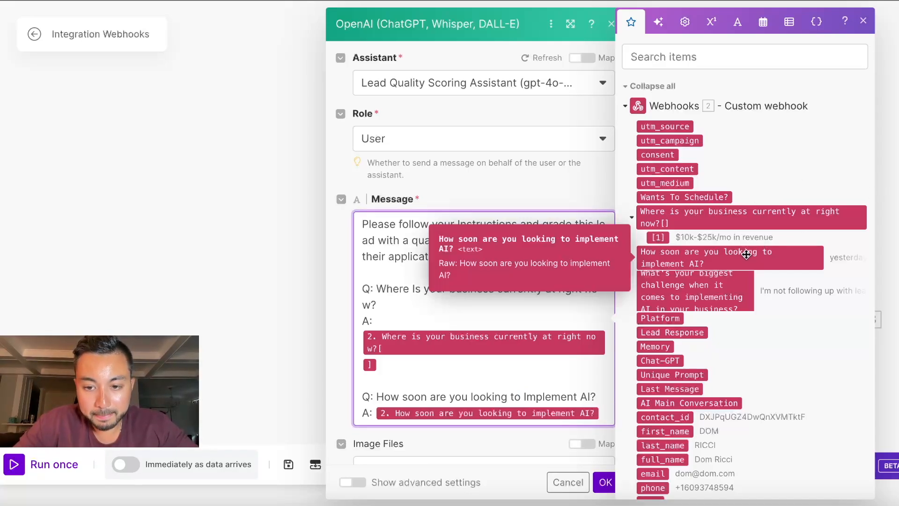
key(Return)
key(Return)
text(Q: What's your bi)
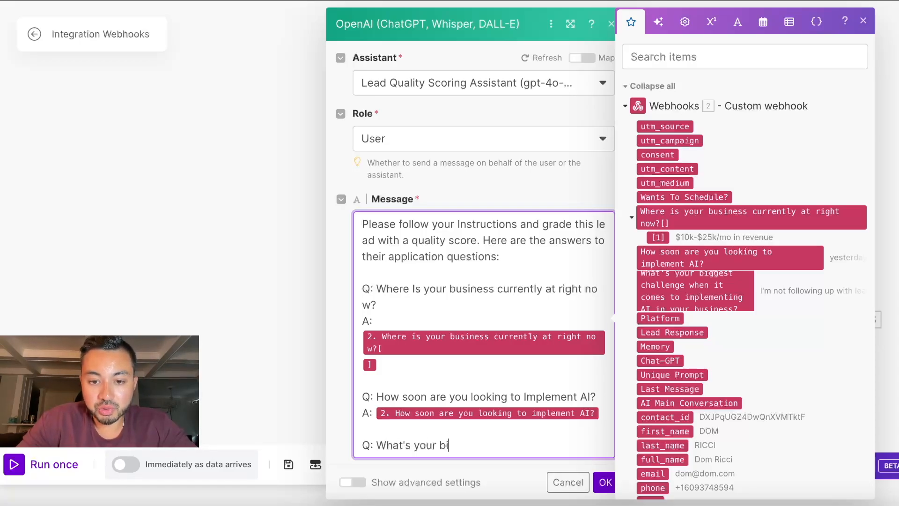
text(ggest challenge when )
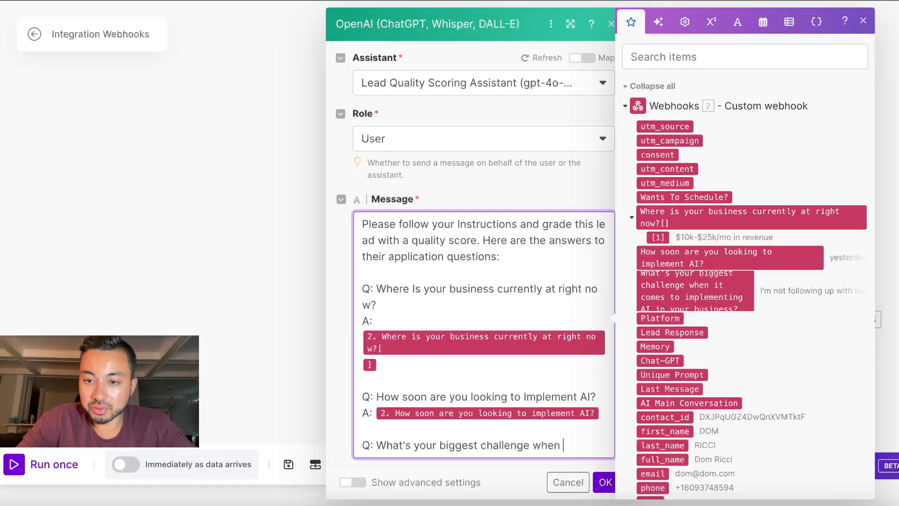
text(It comes to Implemen)
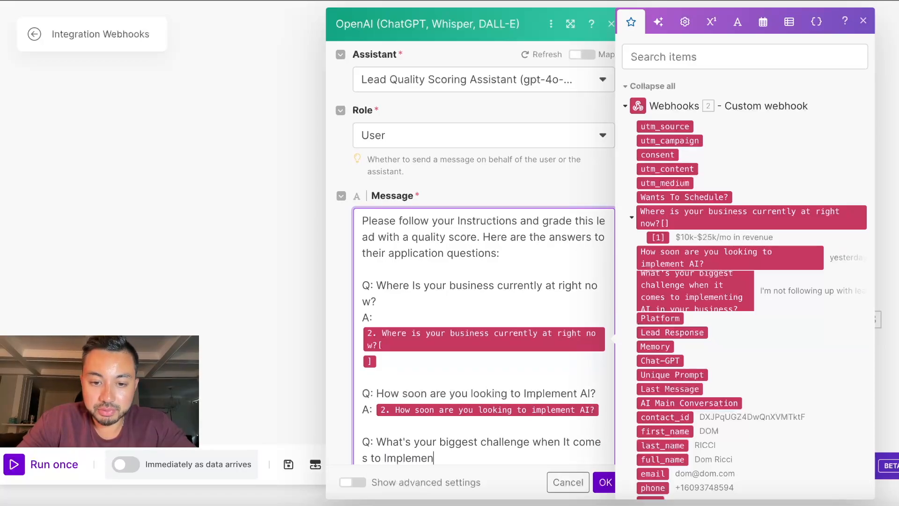
text(ting AI In your business?)
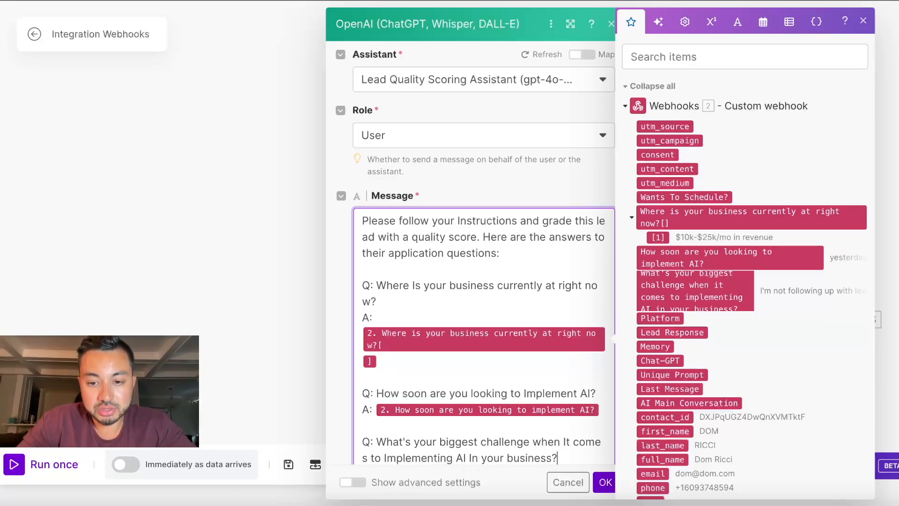
key(Return)
text(A:)
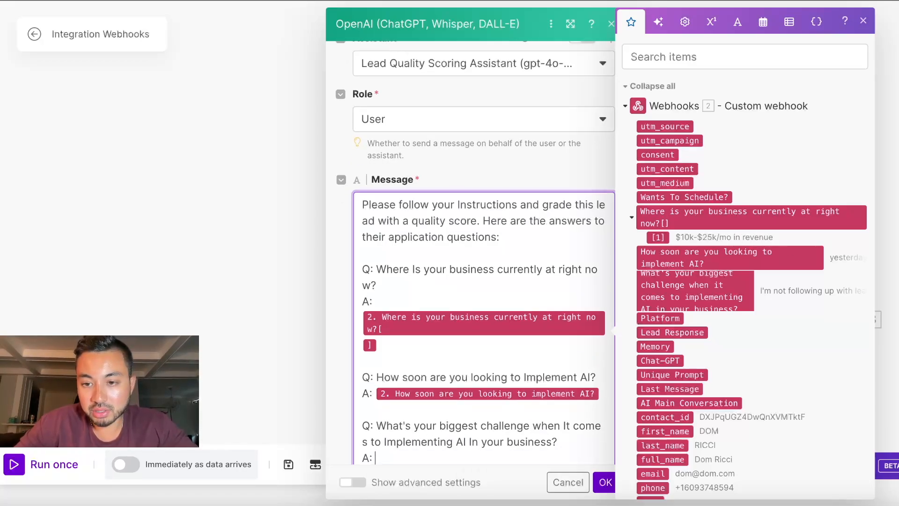
click(633, 307)
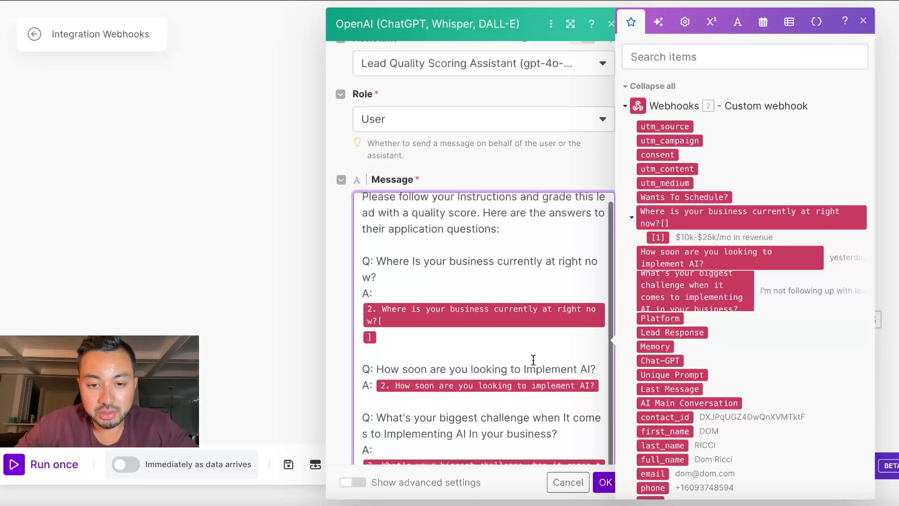
scroll(546, 207, down, 3)
scroll(482, 251, down, 5)
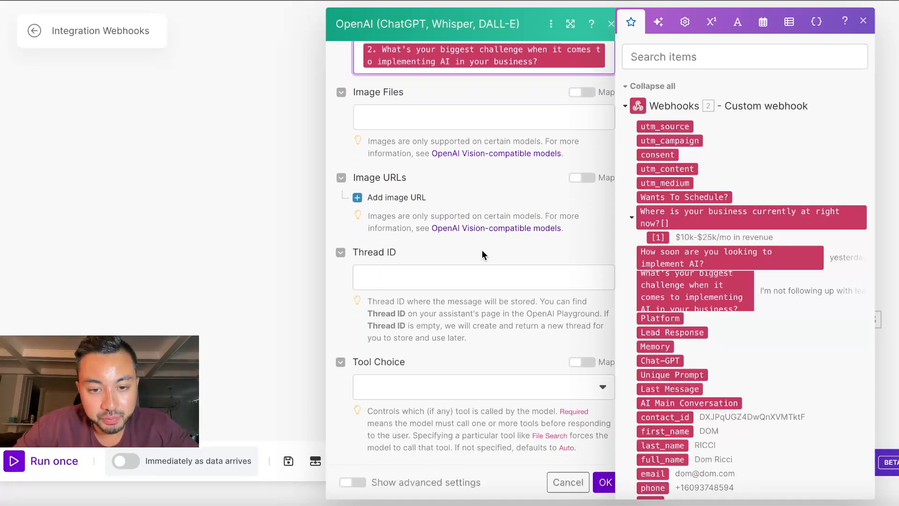
click(604, 482)
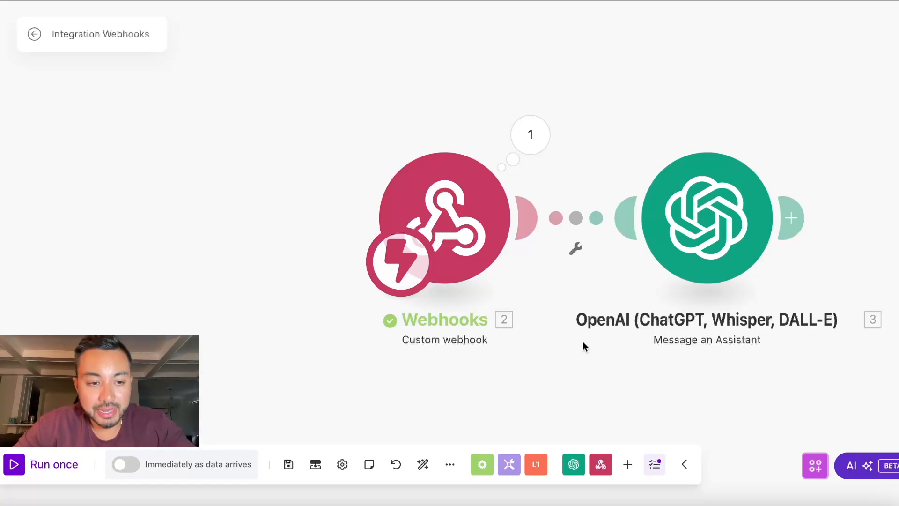
Step: Run the Make scenario once and enroll the GoHighLevel contact in Lead Quality Scoring
click(37, 464)
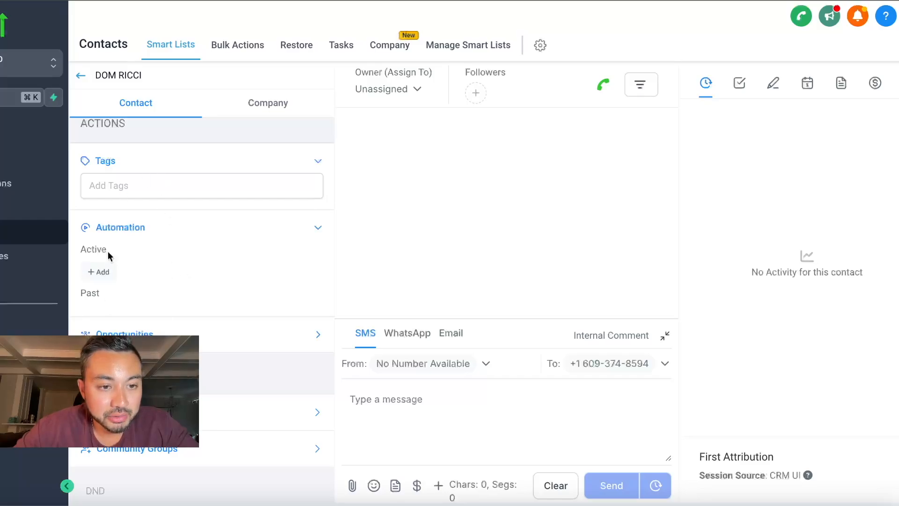
click(98, 271)
click(341, 111)
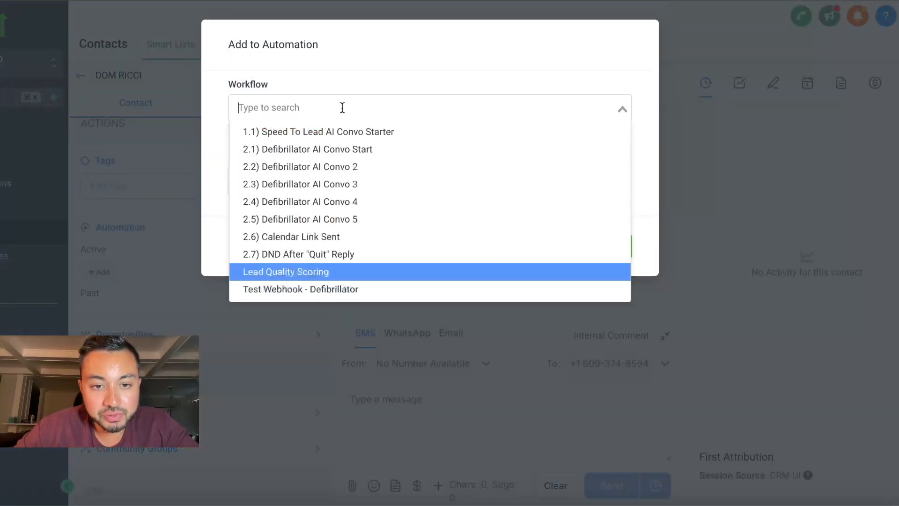
click(301, 270)
click(598, 238)
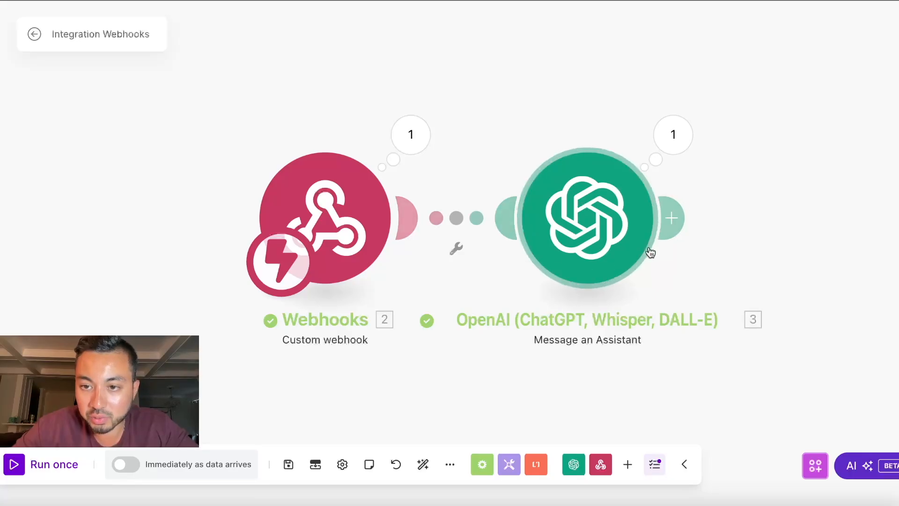
click(674, 136)
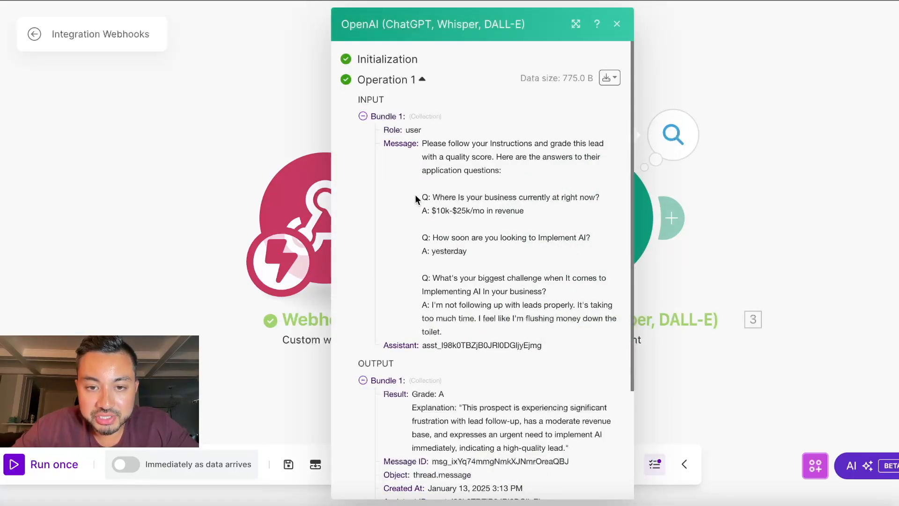
drag(423, 197, 600, 196)
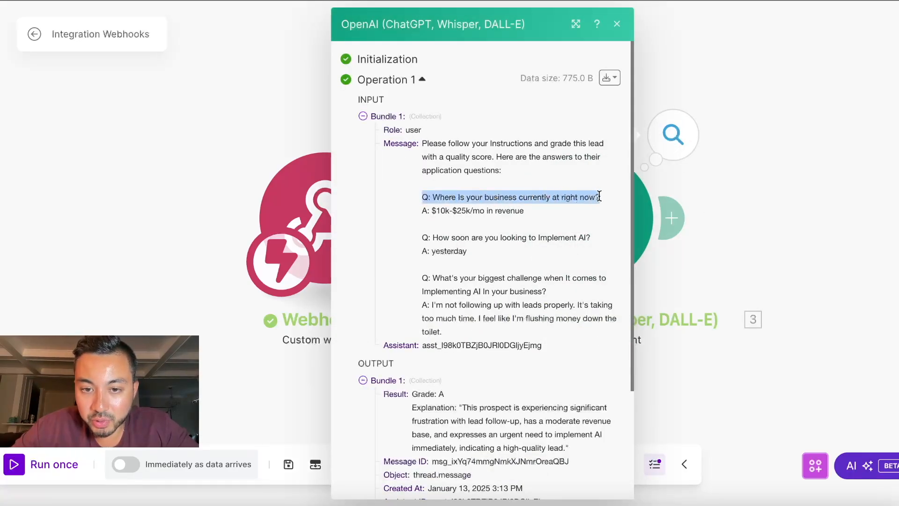
drag(539, 211, 539, 239)
double_click(458, 251)
drag(432, 278, 598, 278)
drag(484, 338, 426, 304)
click(425, 304)
scroll(430, 263, down, 3)
drag(412, 252, 457, 252)
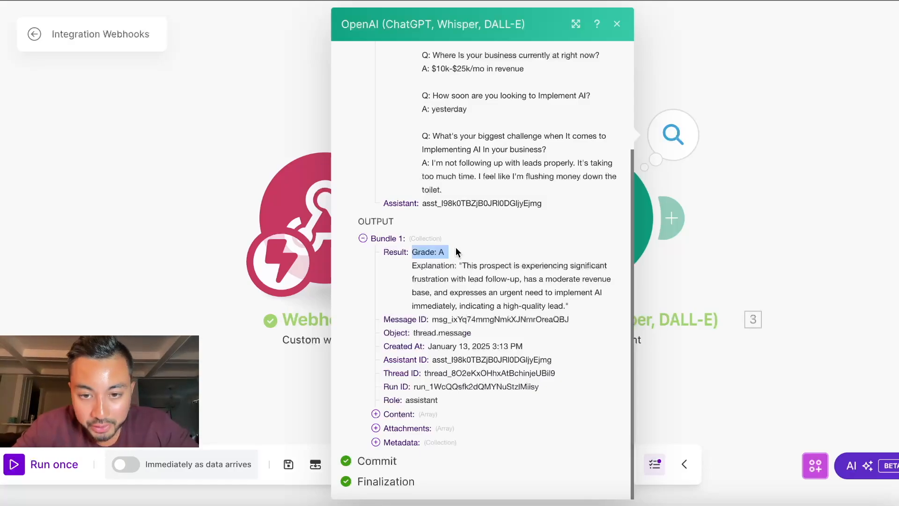
drag(459, 265, 569, 307)
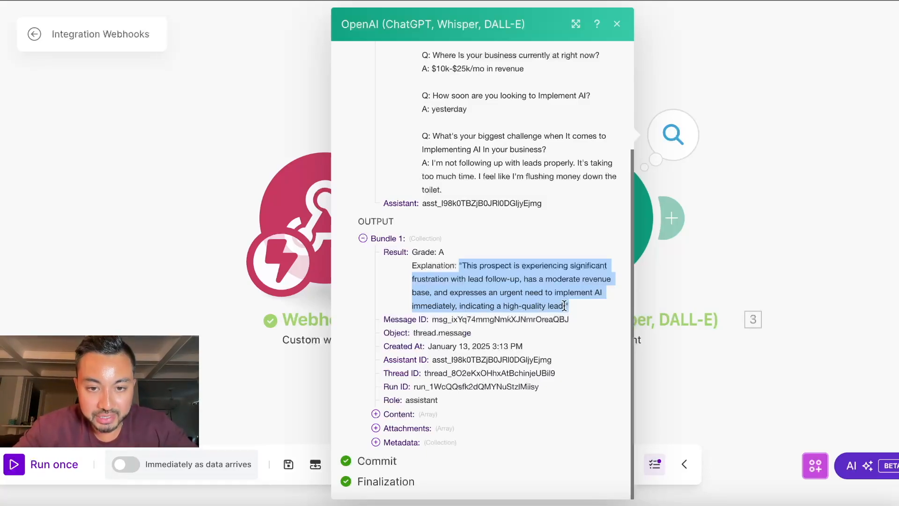
Step: Add a GoHighLevel 'Add a Note to the Contact' module after the OpenAI assistant
click(682, 248)
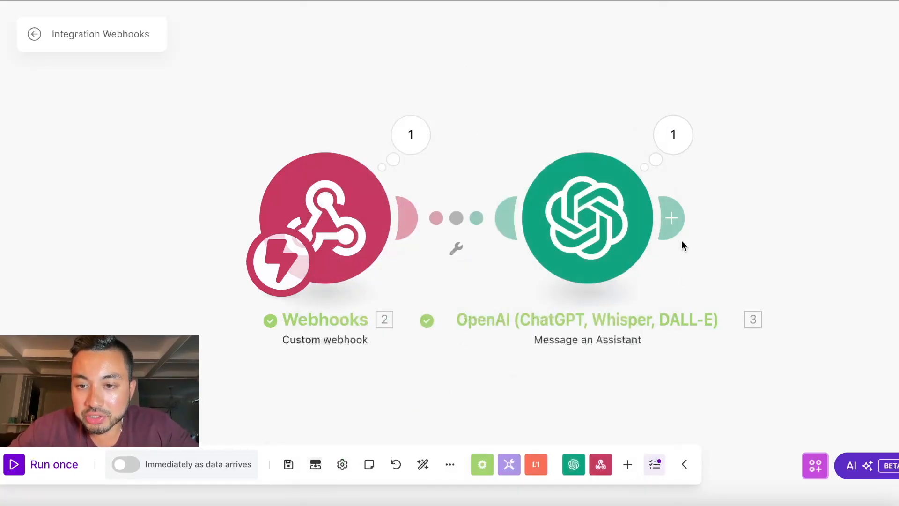
click(679, 235)
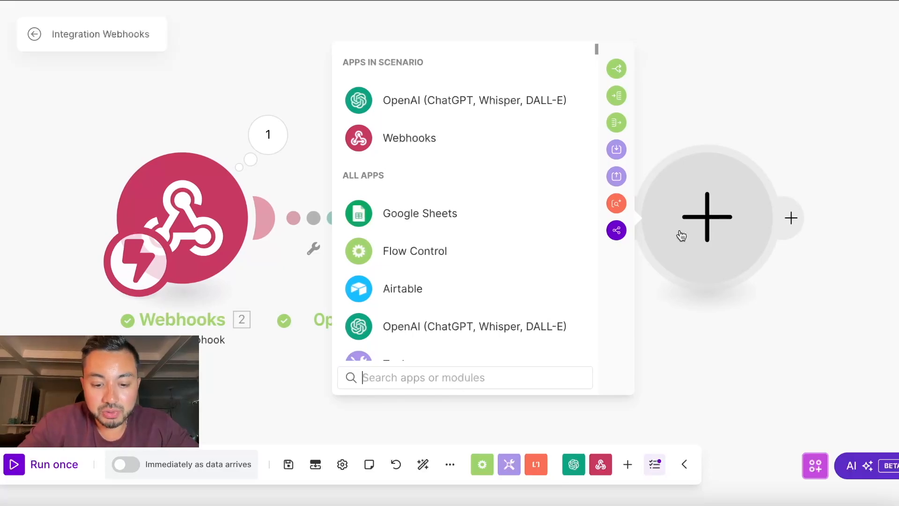
text(gohighlevel)
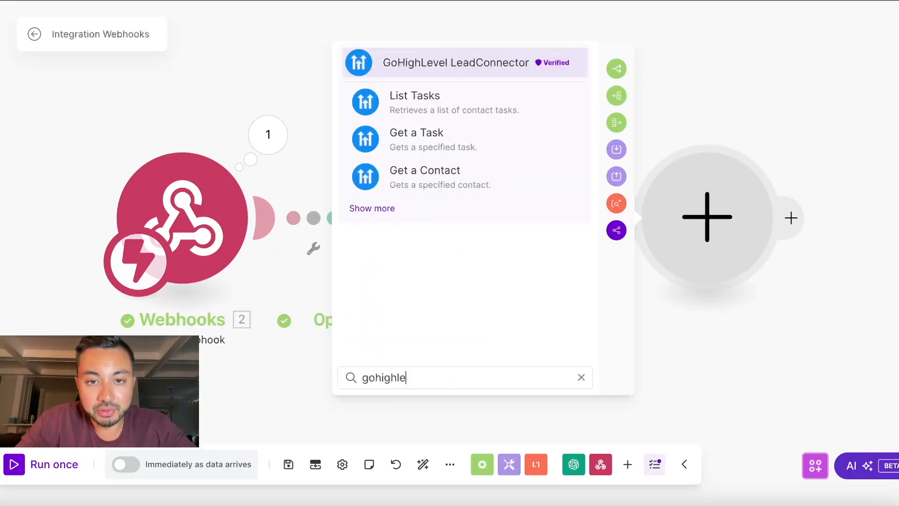
key(Return)
scroll(435, 191, down, 12)
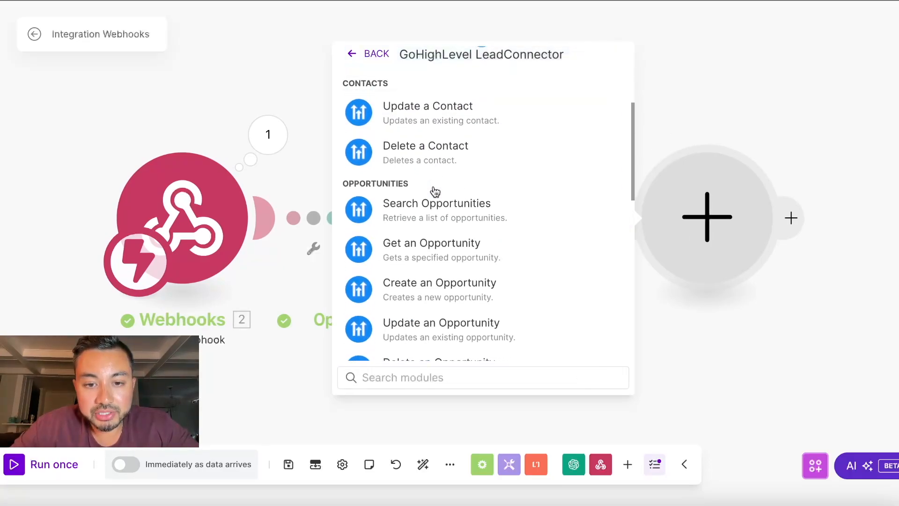
scroll(435, 191, down, 2)
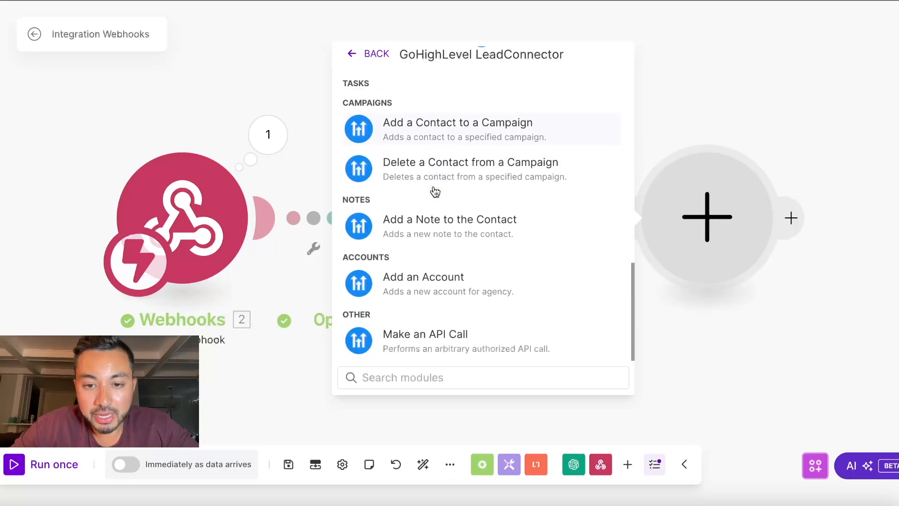
click(462, 231)
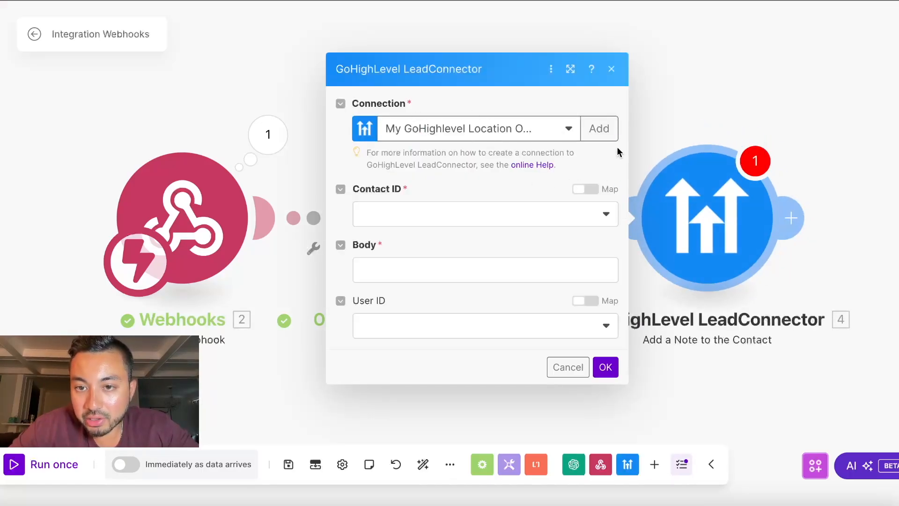
Step: Create a GoHighLevel Company connection using the saved API key
click(608, 133)
click(713, 139)
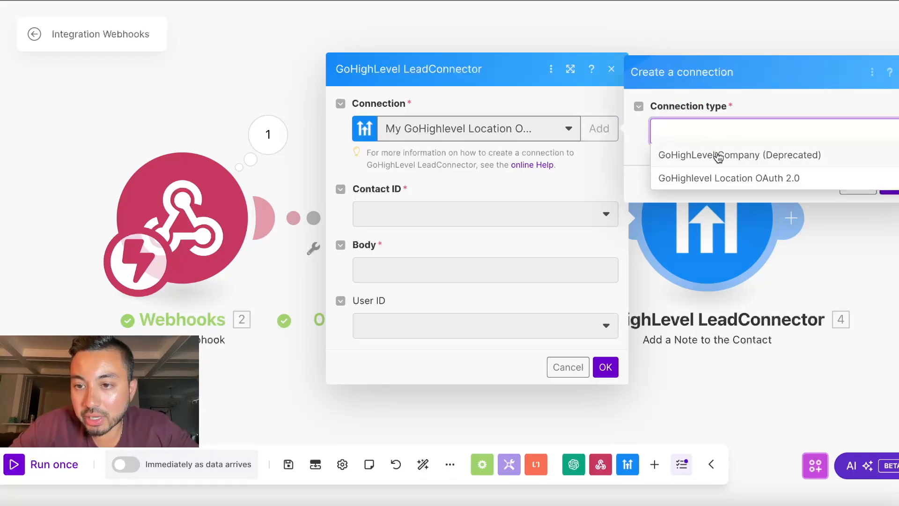
click(716, 155)
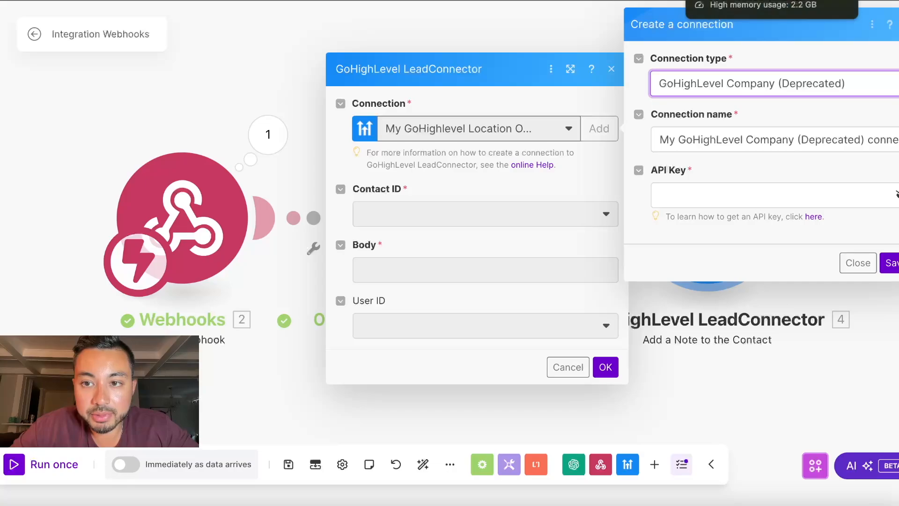
click(689, 196)
click(726, 224)
click(891, 263)
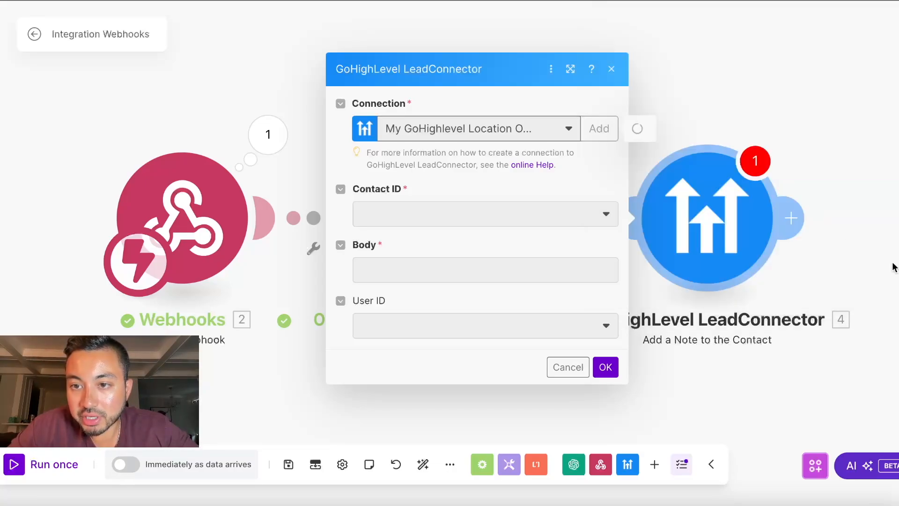
Step: Map the webhook's contact_id to Contact ID and the assistant's Result to the note body
click(585, 178)
click(559, 197)
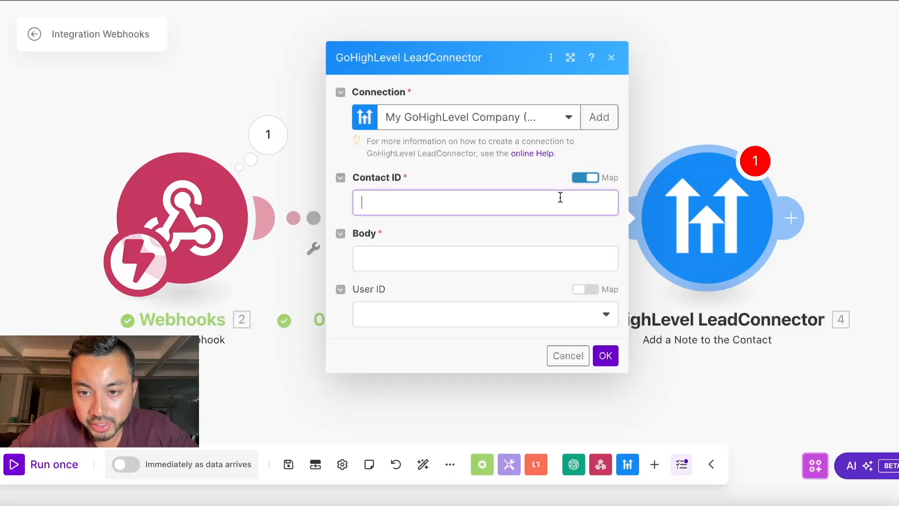
scroll(745, 240, down, 3)
scroll(745, 240, down, 7)
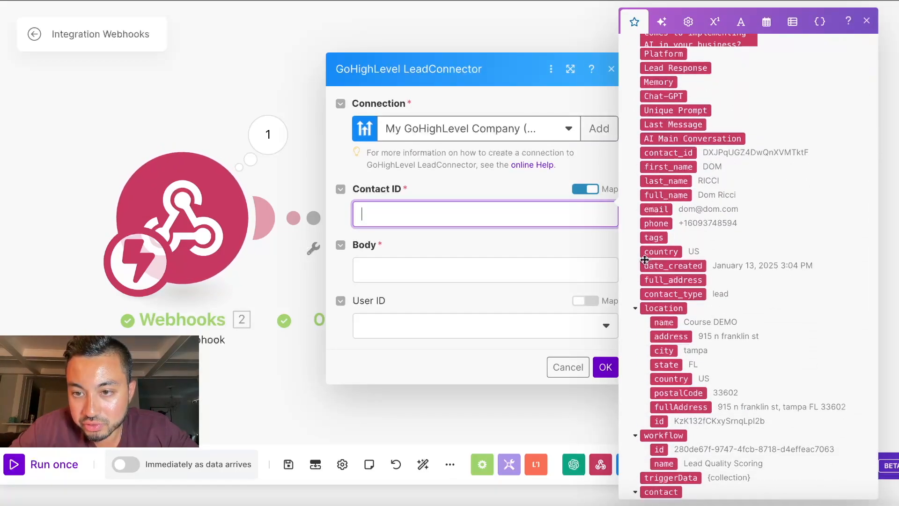
click(674, 154)
click(397, 276)
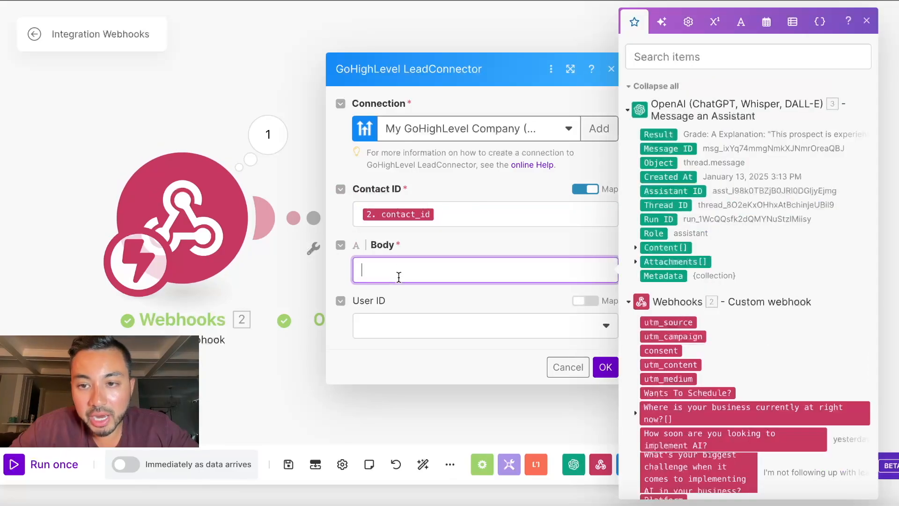
click(670, 133)
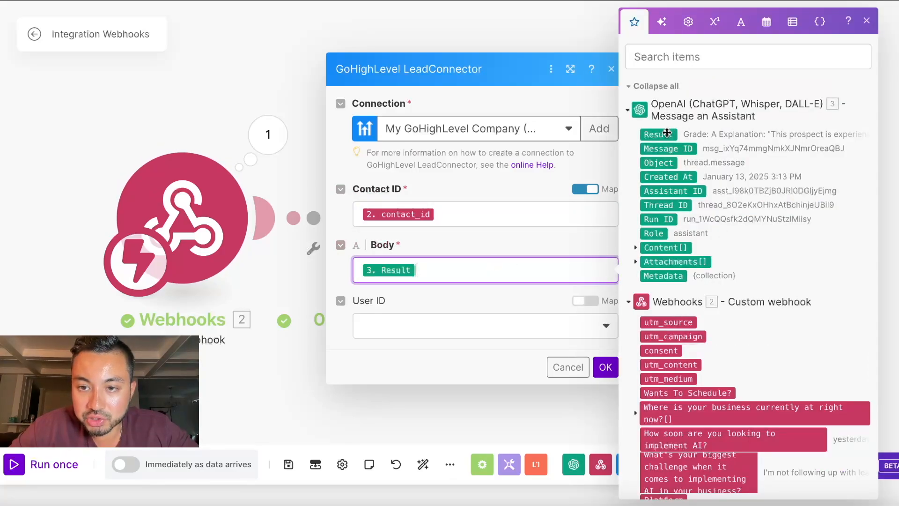
click(605, 368)
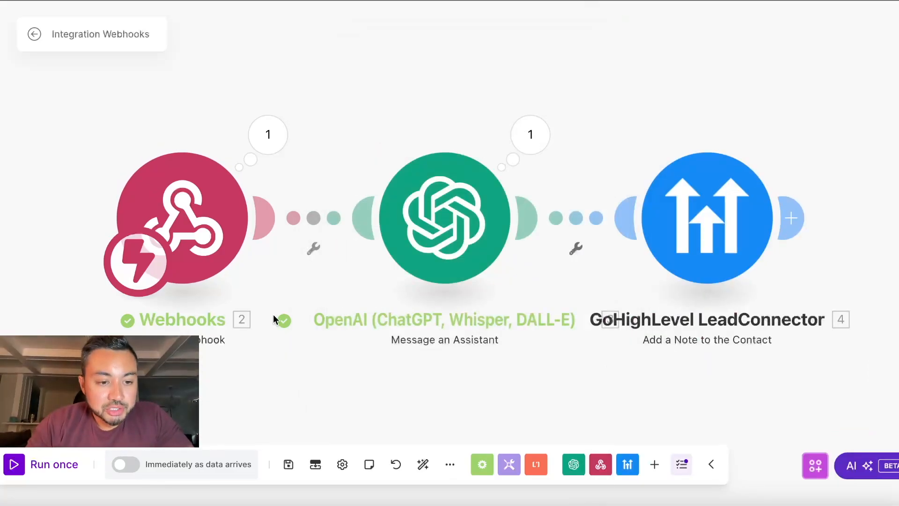
Step: Run the three-step Make scenario once and re-enroll the contact in Lead Quality Scoring
click(18, 464)
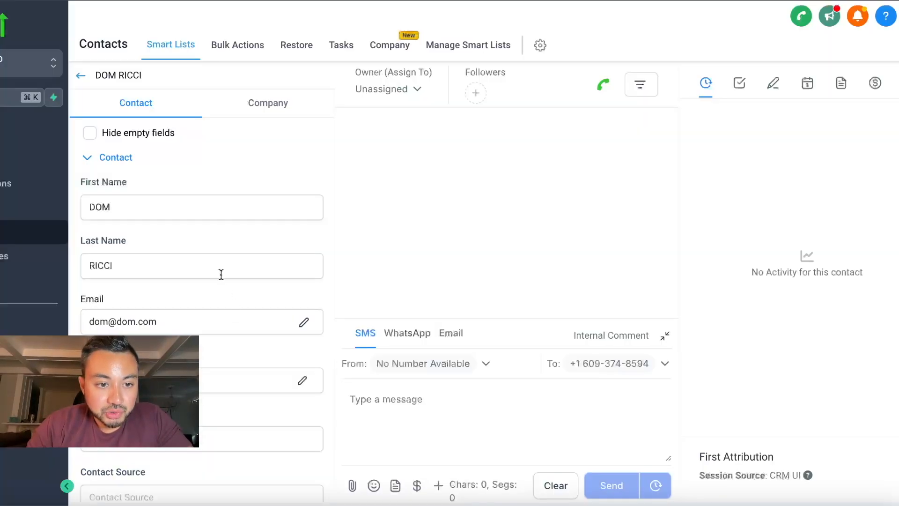
scroll(221, 275, down, 15)
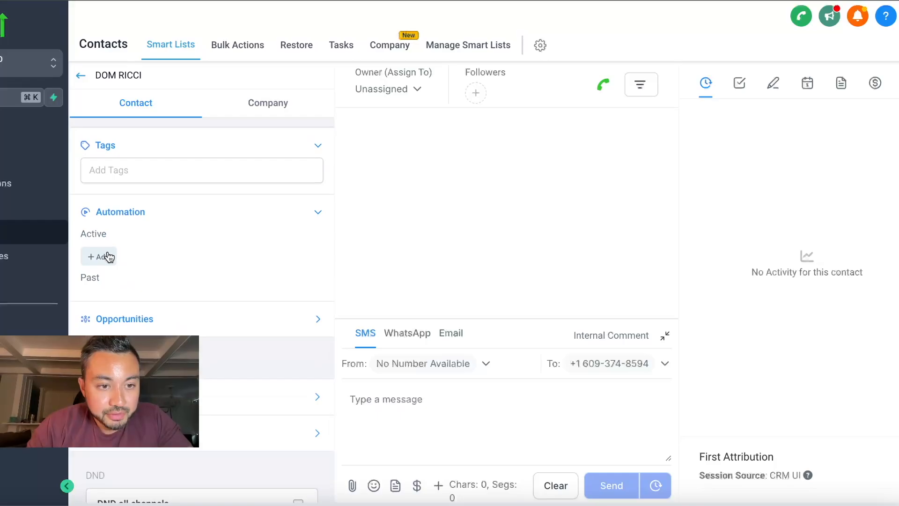
click(108, 257)
click(469, 113)
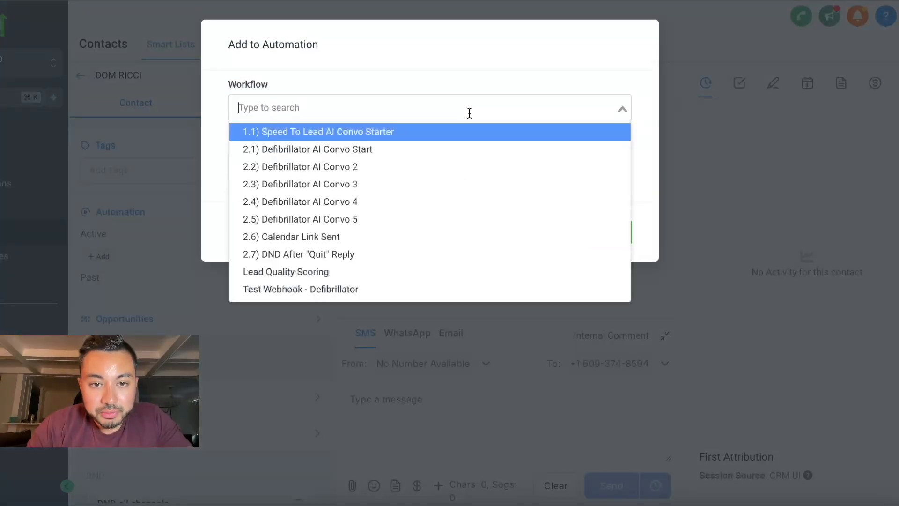
click(350, 272)
click(606, 231)
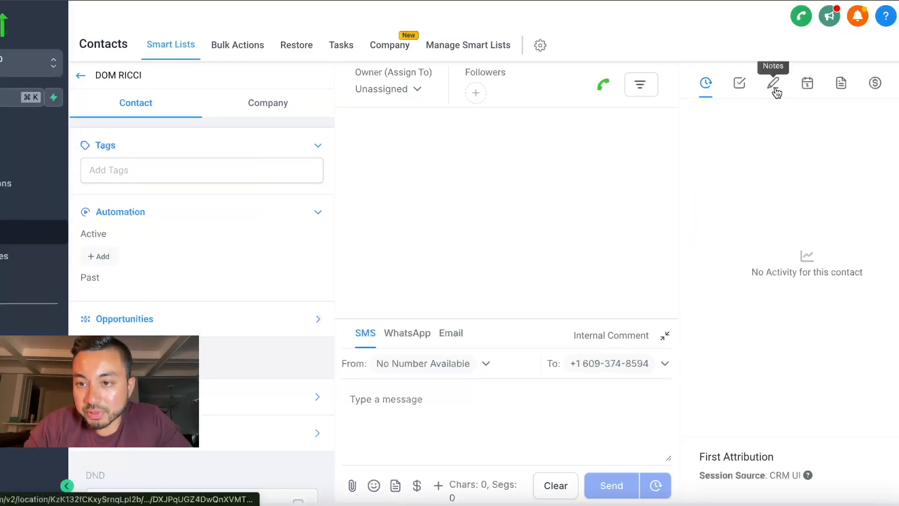
Step: Open the contact's notes and highlight the new Grade: A note text
click(773, 89)
drag(699, 163, 742, 234)
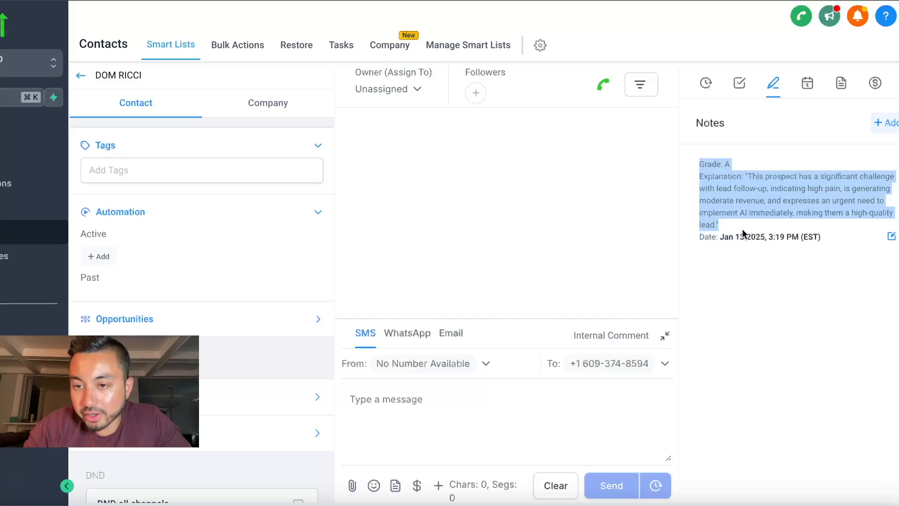